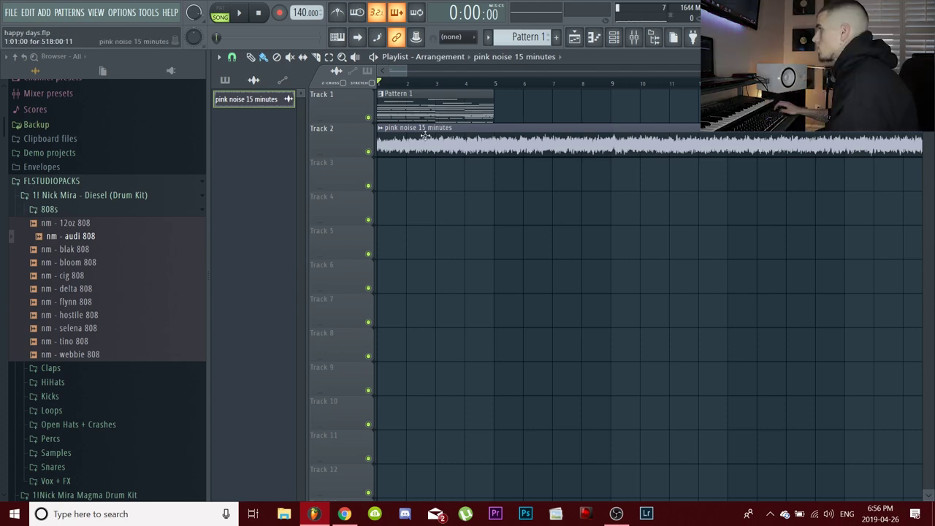
- Move the pink noise clip to bar 7, then mute its mixer insert and pull its volume down
drag(389, 151, 565, 151)
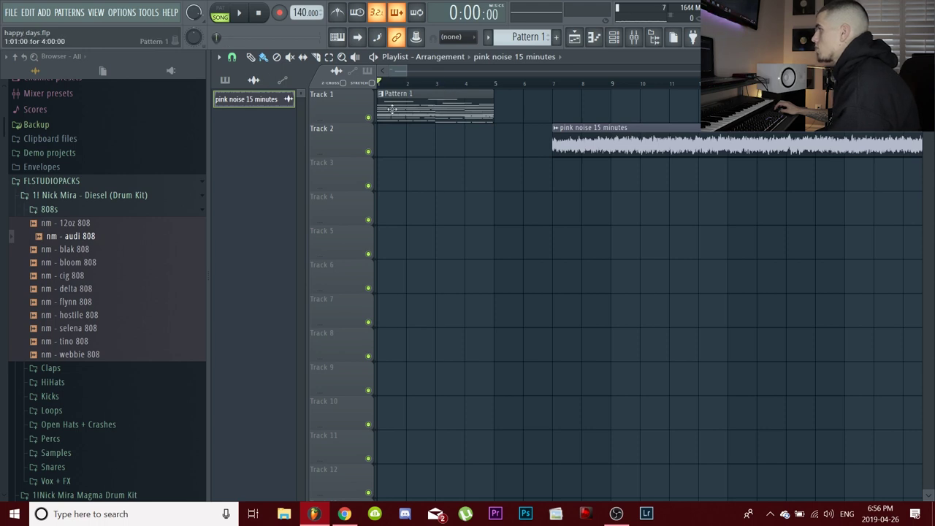
click(634, 37)
scroll(560, 198, up, 6)
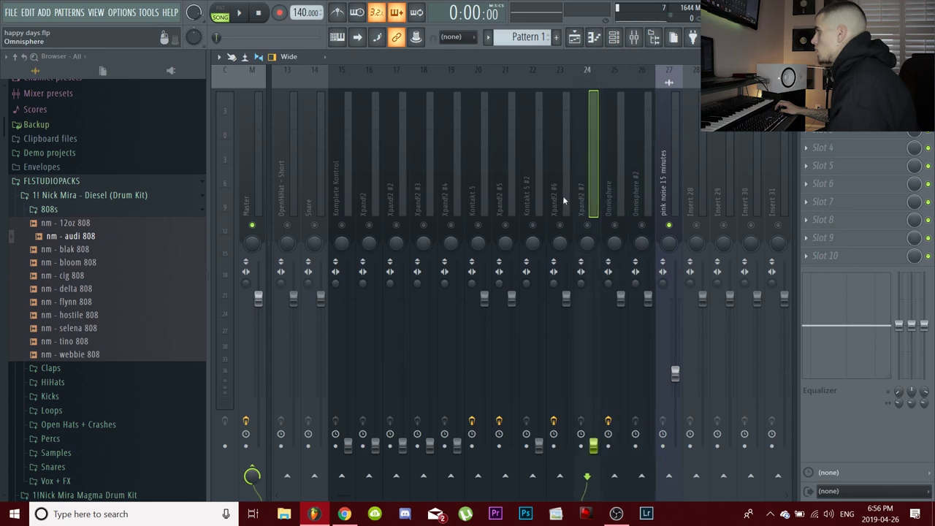
scroll(490, 202, up, 1)
scroll(500, 198, down, 1)
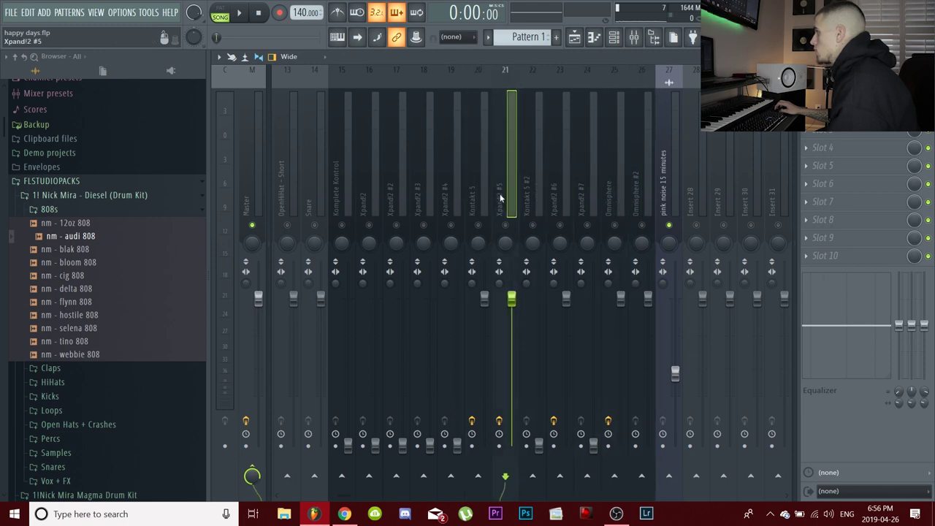
click(556, 191)
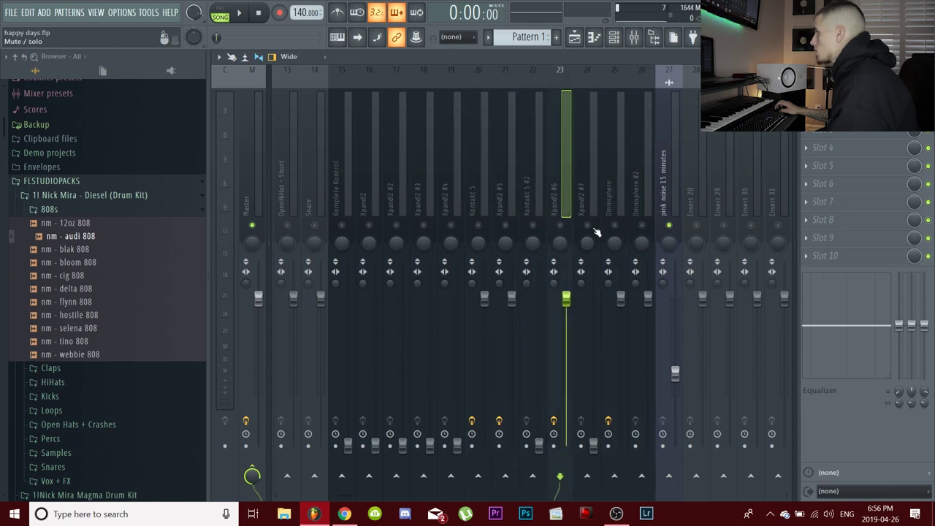
click(668, 224)
drag(677, 373, 677, 445)
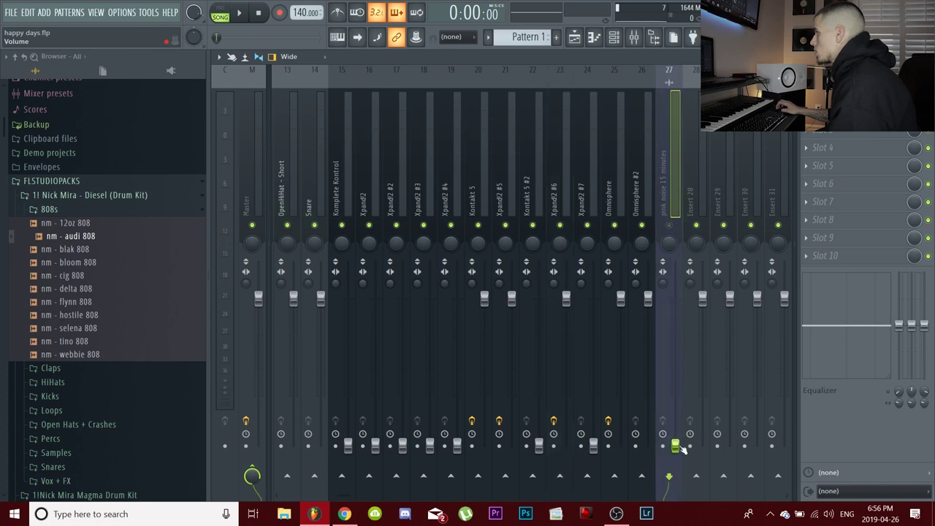
- Close the Xpand2 #6 parametric EQ window and return to the playlist
click(570, 185)
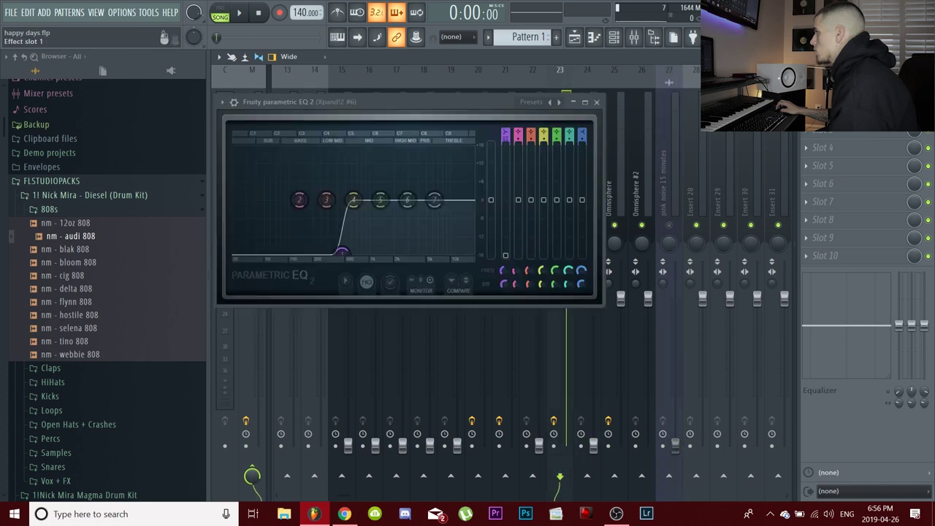
click(596, 101)
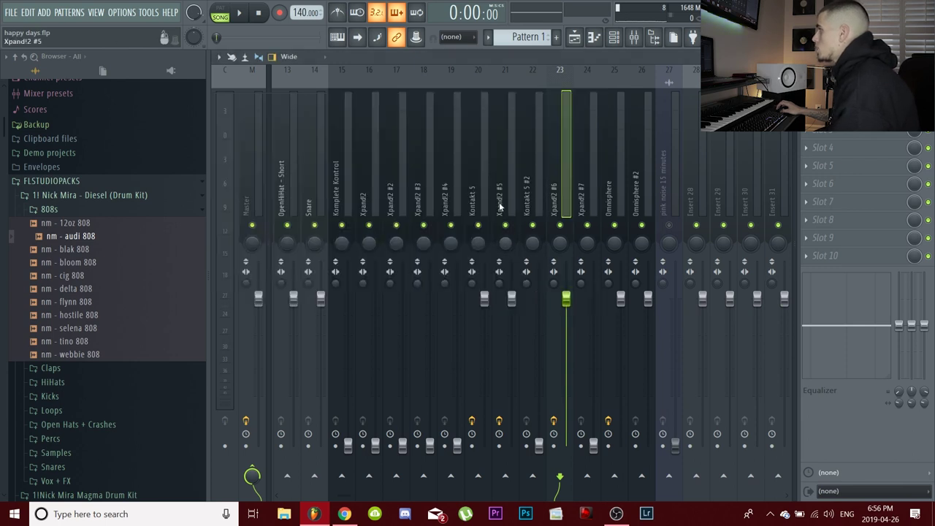
click(515, 219)
click(348, 148)
click(284, 126)
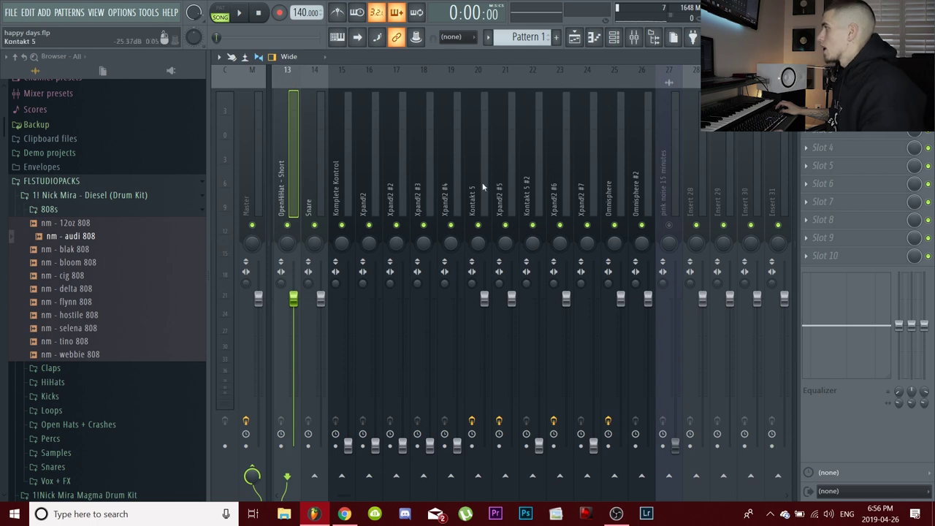
click(574, 37)
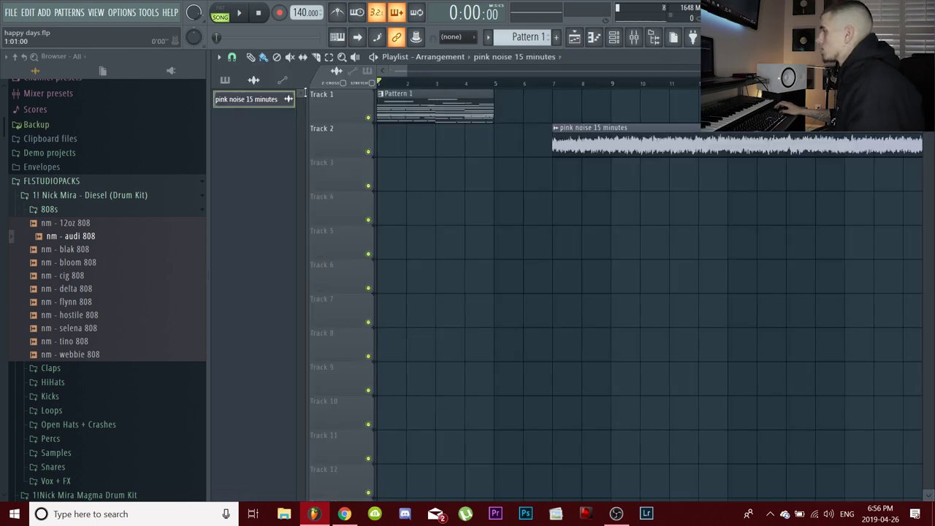
- Add a second Pattern 1 clip during playback and drag the pink noise clip back toward the start
key(space)
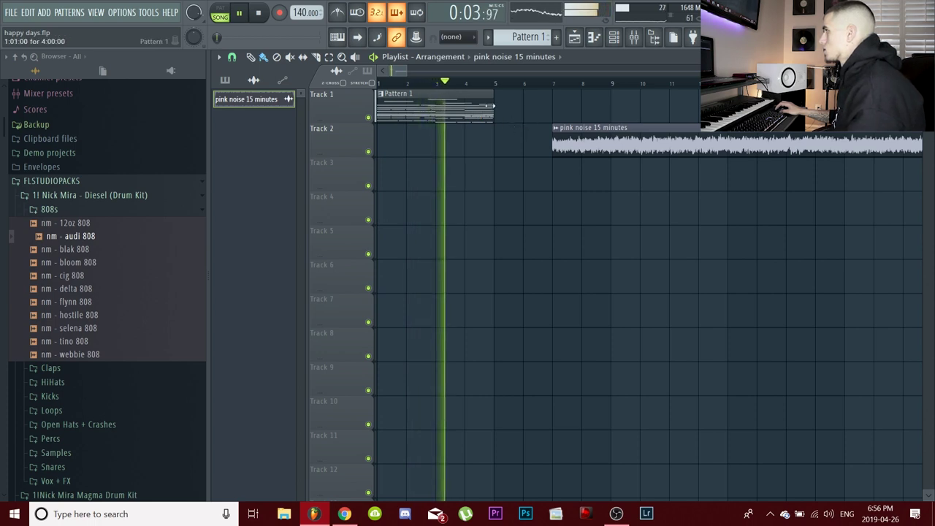
click(496, 113)
click(501, 114)
drag(663, 140, 867, 139)
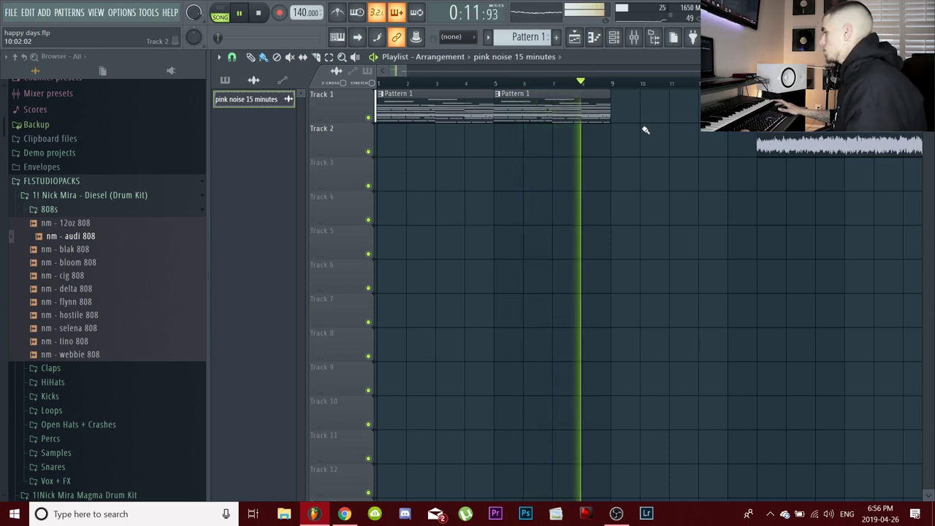
key(space)
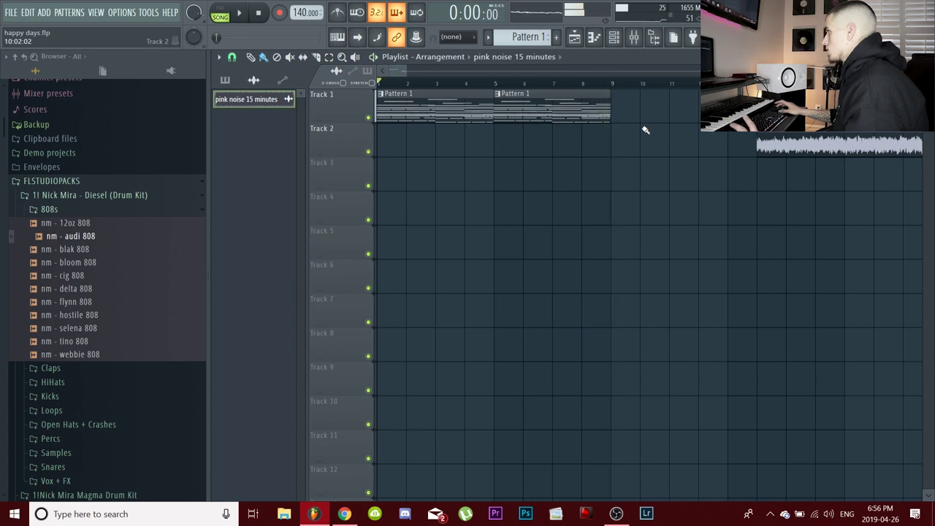
drag(780, 144, 407, 144)
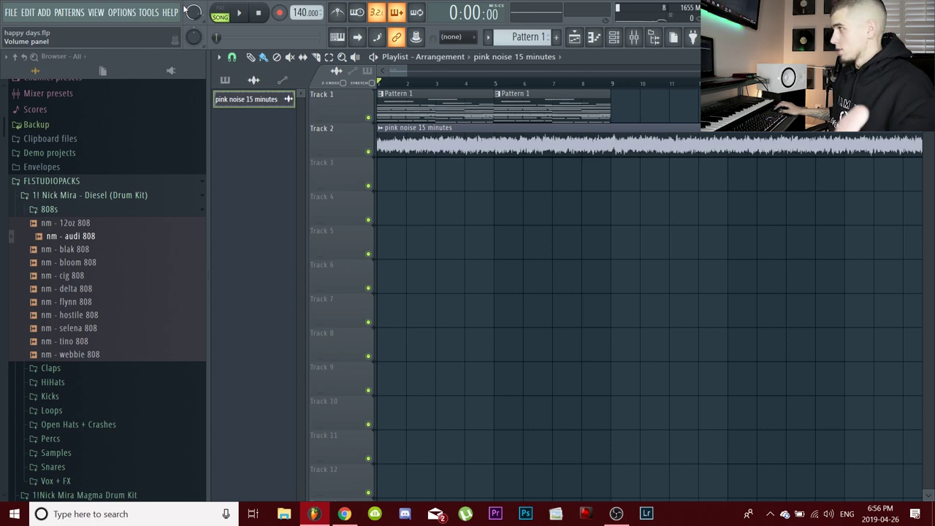
- Delete both Pattern 1 clips from Track 1 and preview playback from the song start
scroll(193, 13, down, 8)
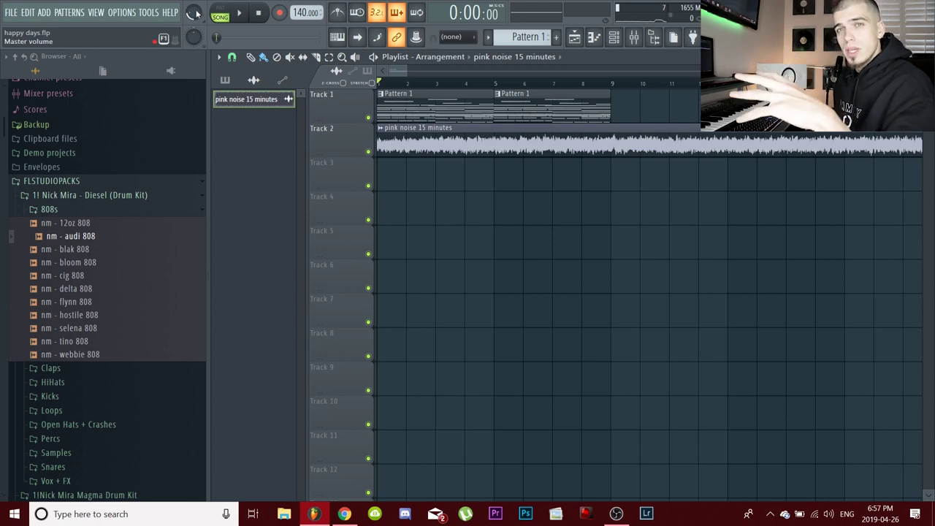
right_click(452, 93)
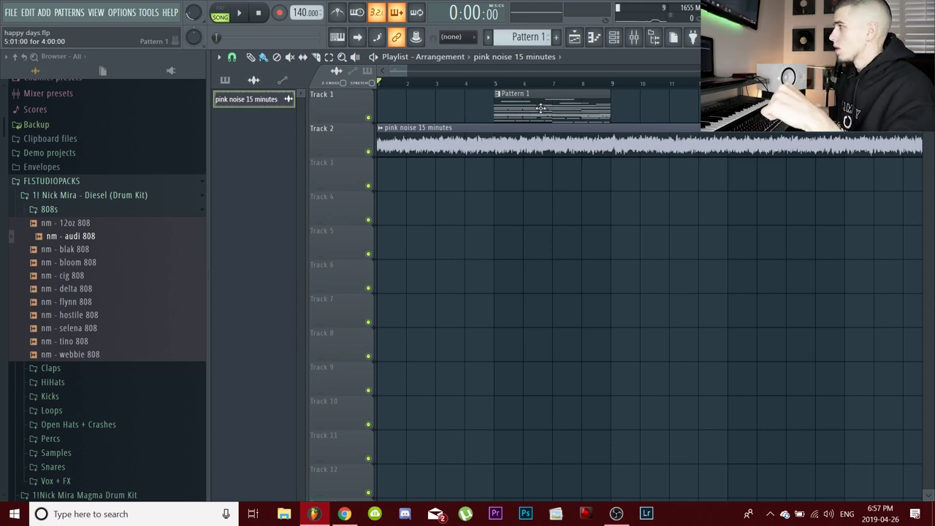
right_click(542, 108)
click(483, 85)
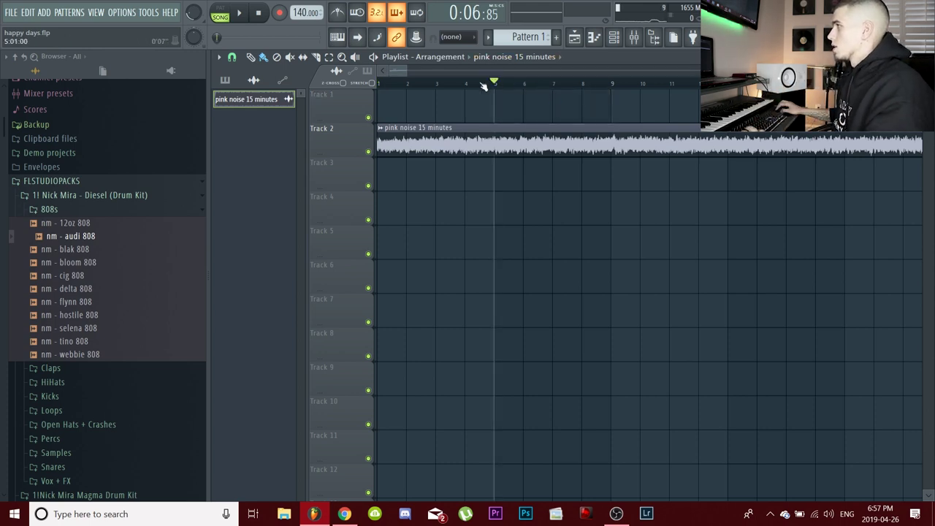
drag(483, 85, 348, 94)
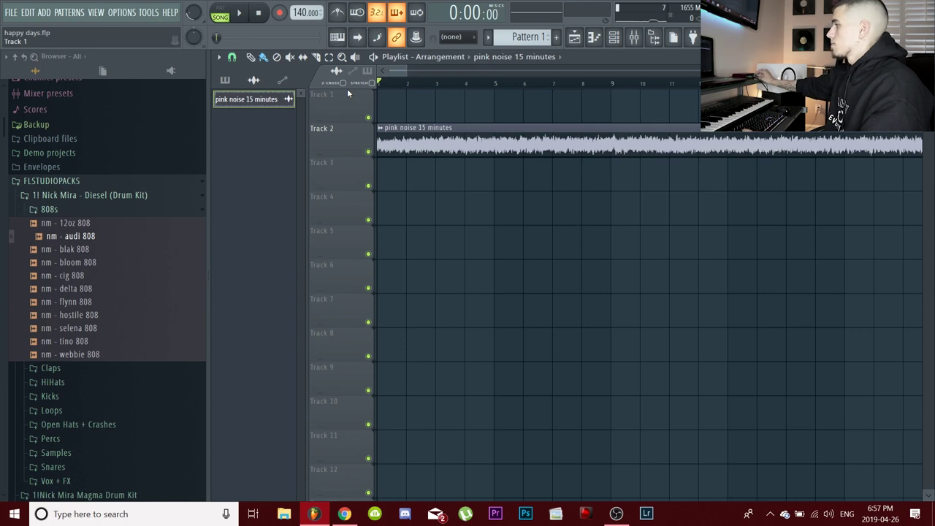
key(space)
key(space)
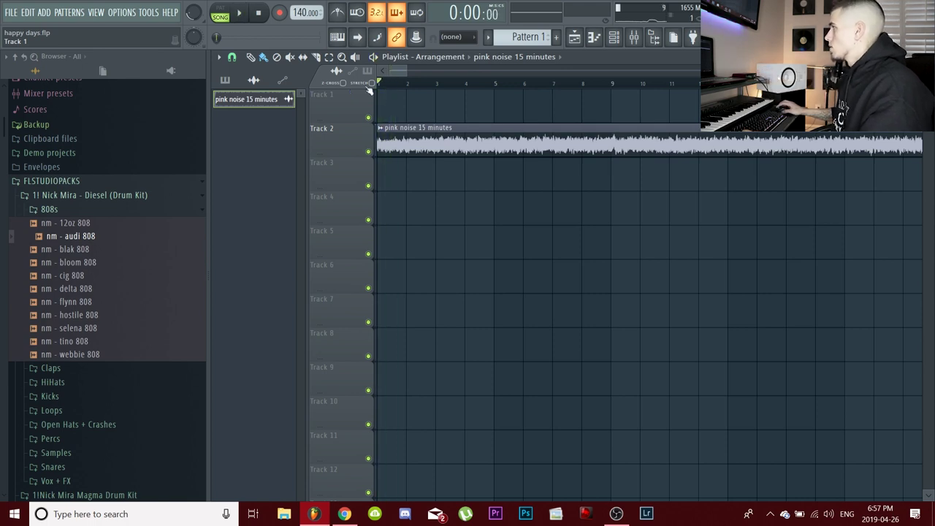
click(633, 36)
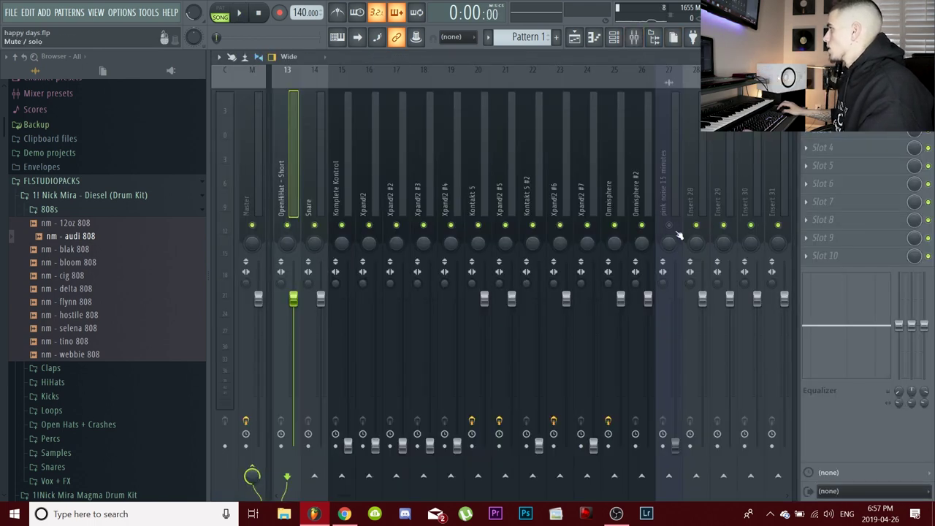
- Raise the pink noise insert fader to about -2.9 dB while auditioning, then mute it
drag(675, 443, 677, 330)
key(space)
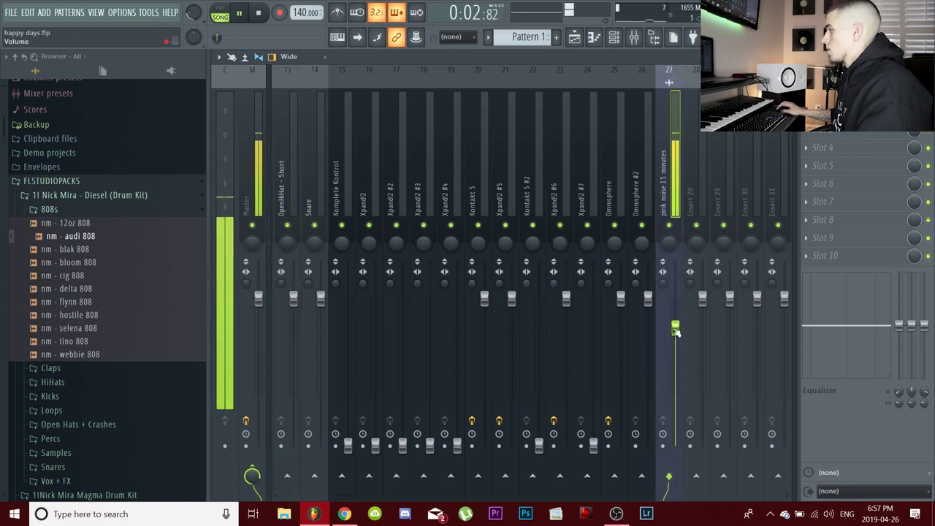
key(space)
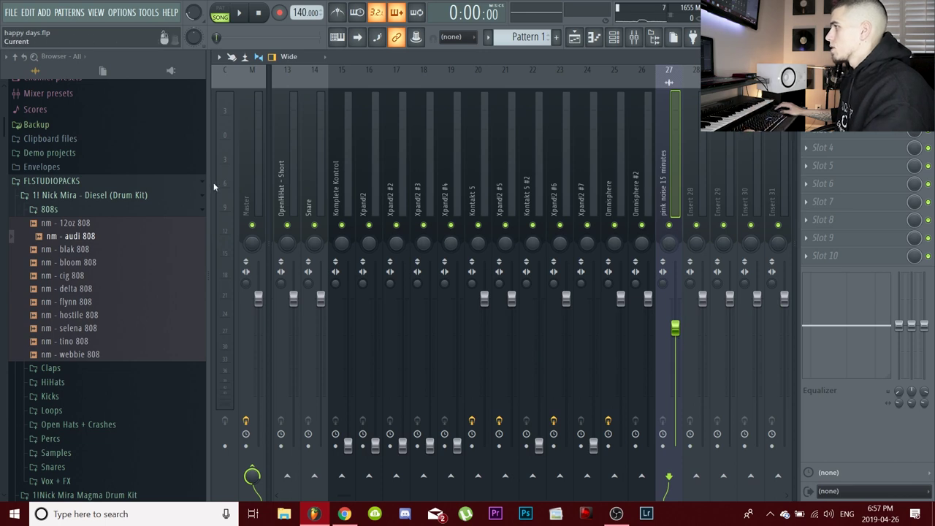
key(space)
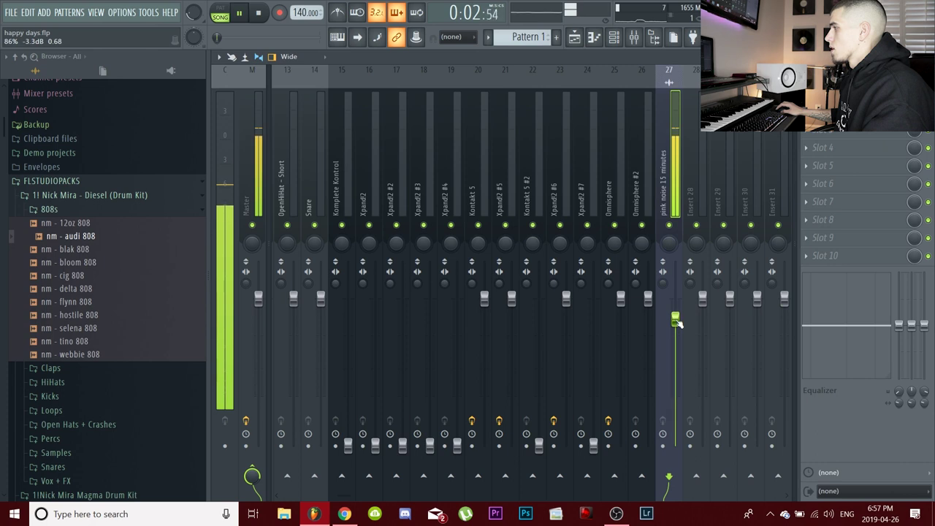
drag(675, 323, 674, 316)
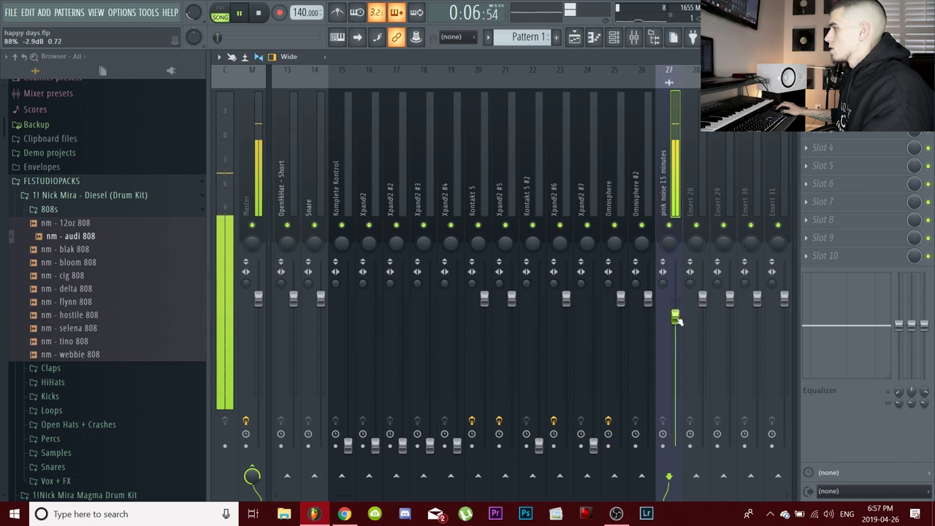
click(669, 225)
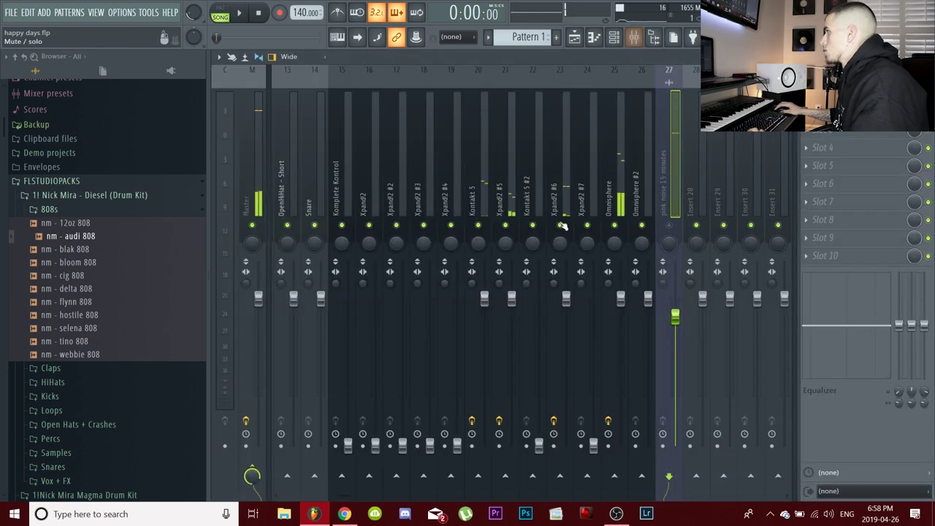
- Solo the pink noise insert, start playback and lower the Omnisphere volume slightly
right_click(669, 225)
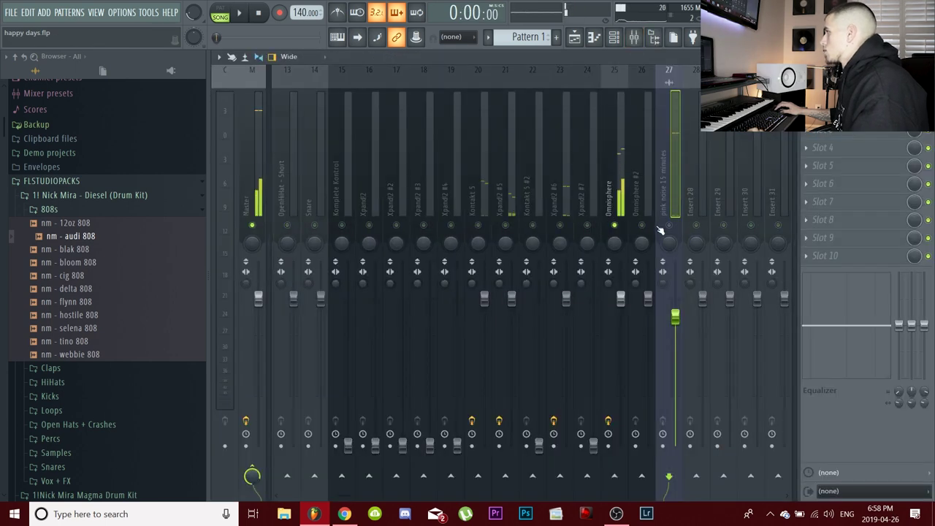
key(space)
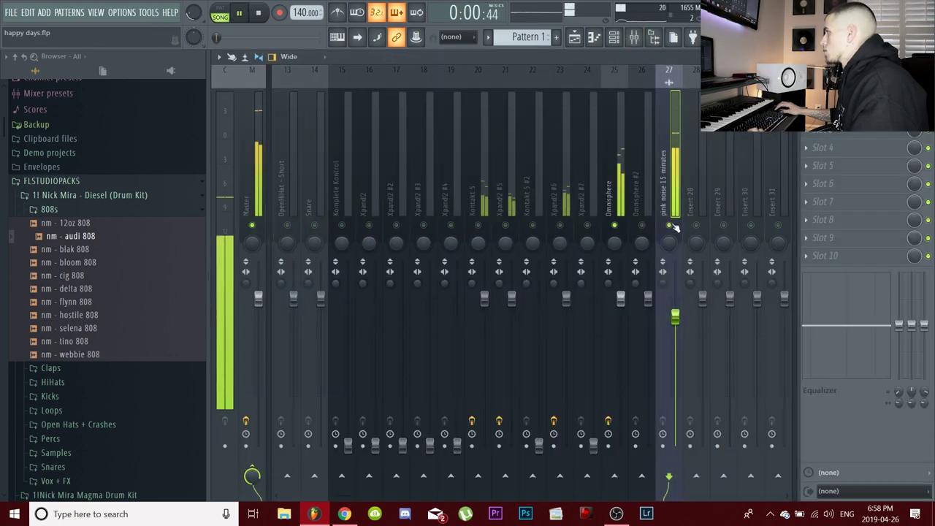
click(620, 300)
drag(620, 302, 623, 334)
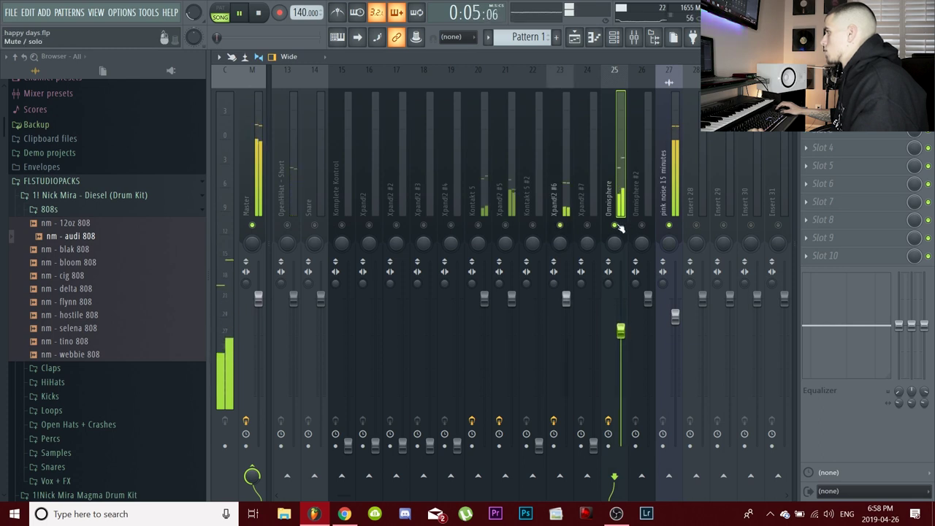
- Set Xpand2 #6 to 3.9 dB and Xpand2 #5 to 4.4 dB, raise Kontakt 5, then stop
drag(566, 298, 566, 261)
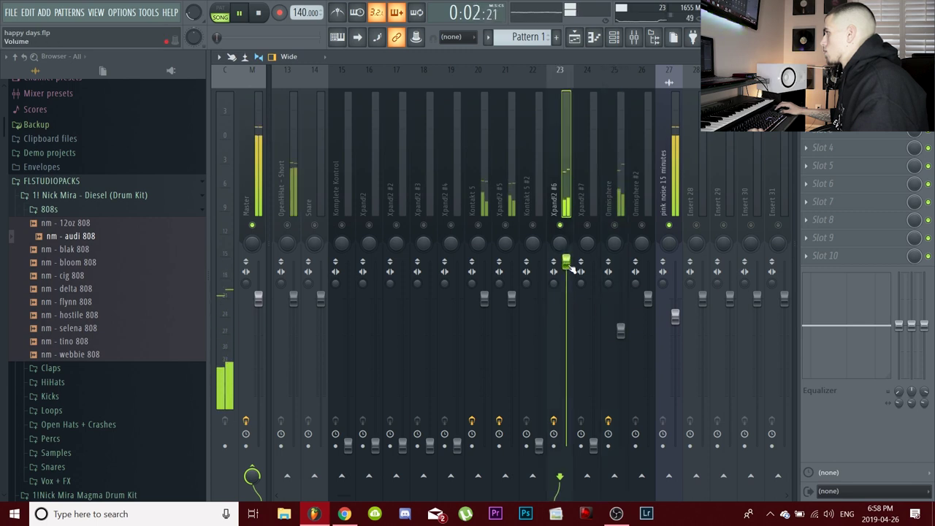
drag(571, 268, 571, 279)
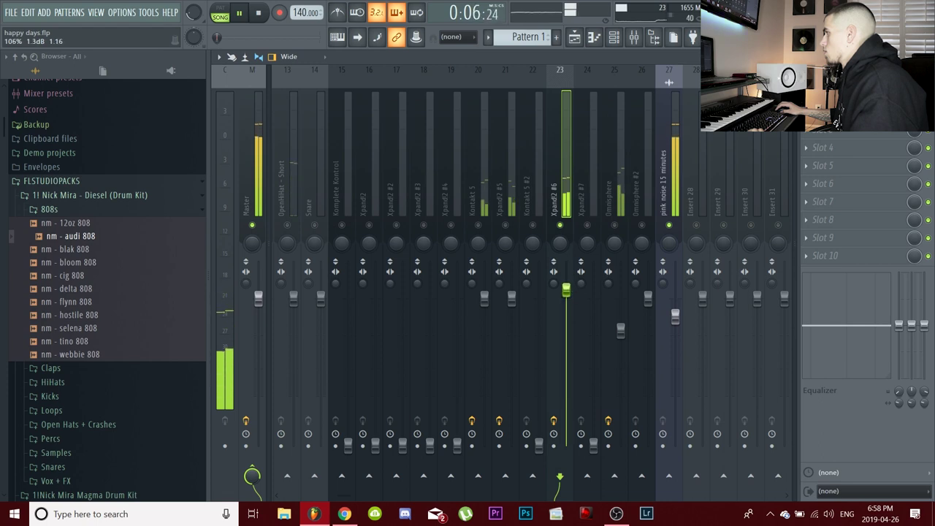
drag(511, 298, 511, 261)
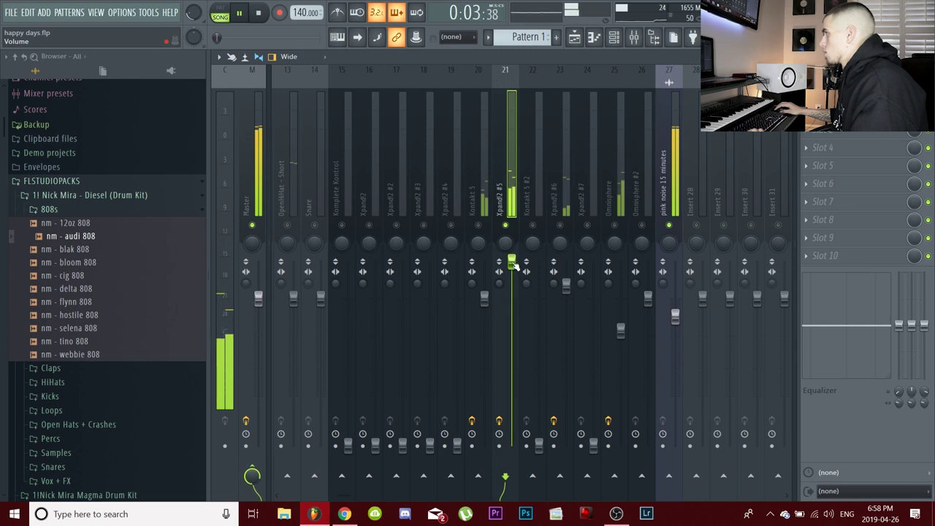
drag(513, 263, 514, 271)
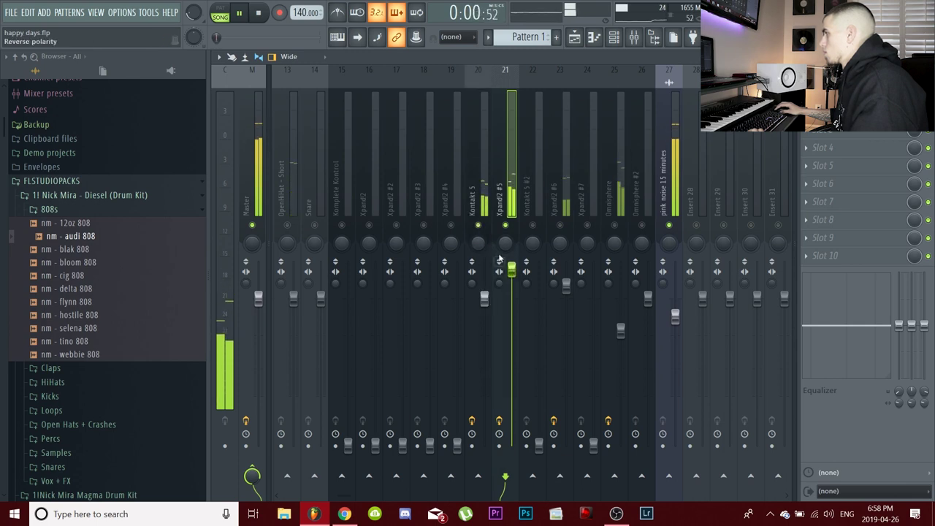
drag(484, 298, 484, 276)
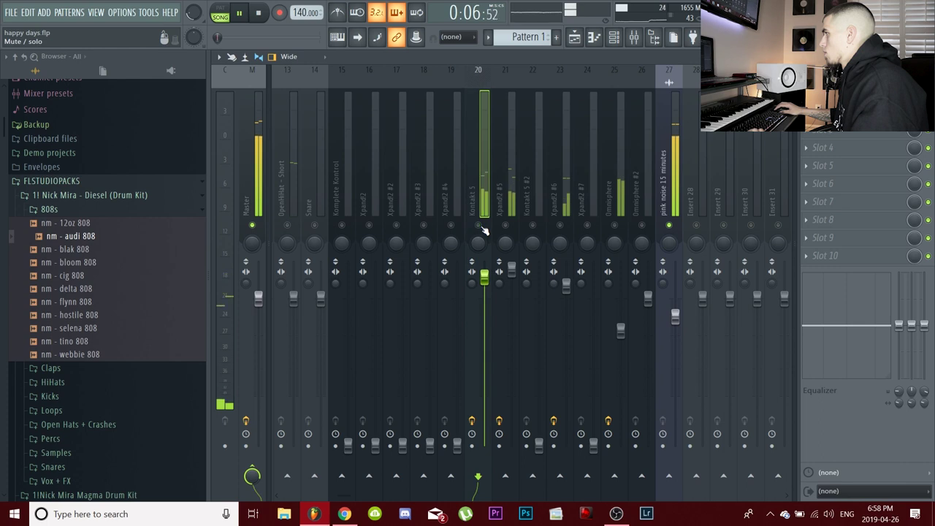
key(space)
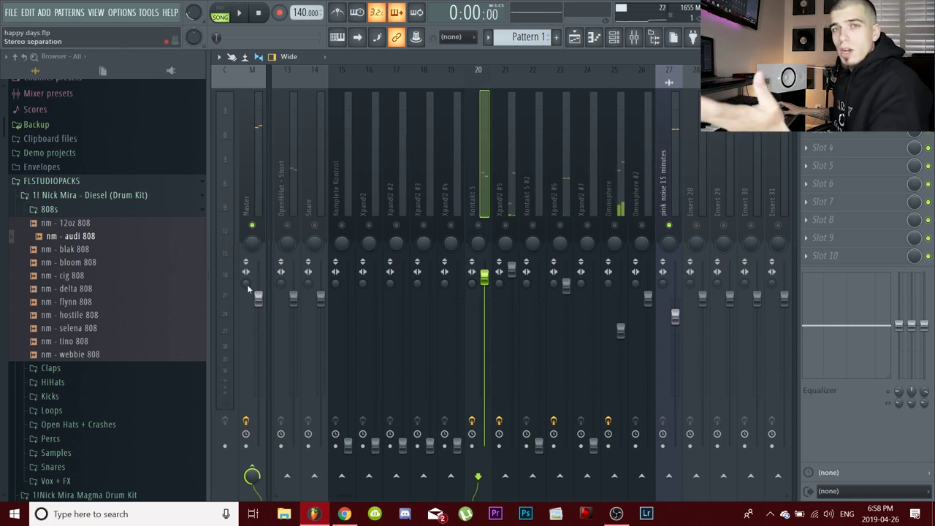
- Set the Master track's stereo separation to 22% separated
drag(247, 284, 247, 276)
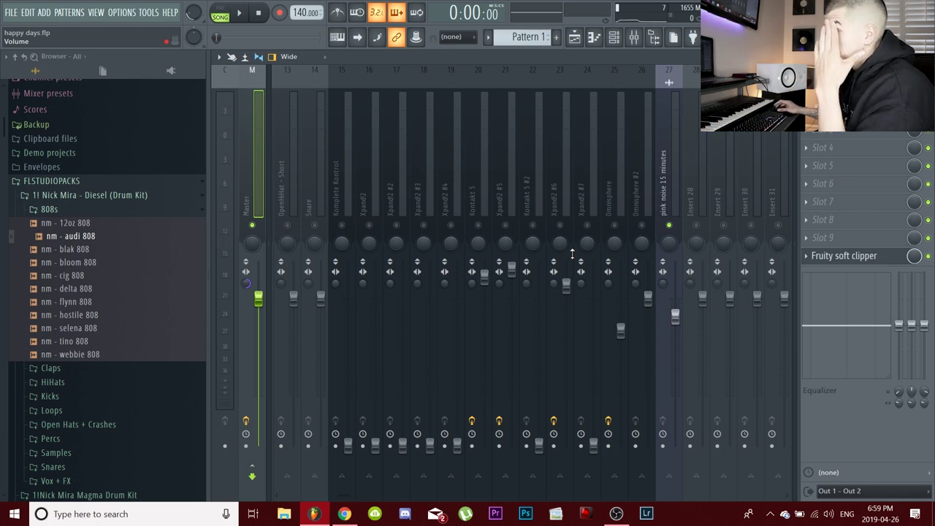
- During playback, raise Omnisphere and nudge up Xpand2 #6 while briefly soloing it
key(space)
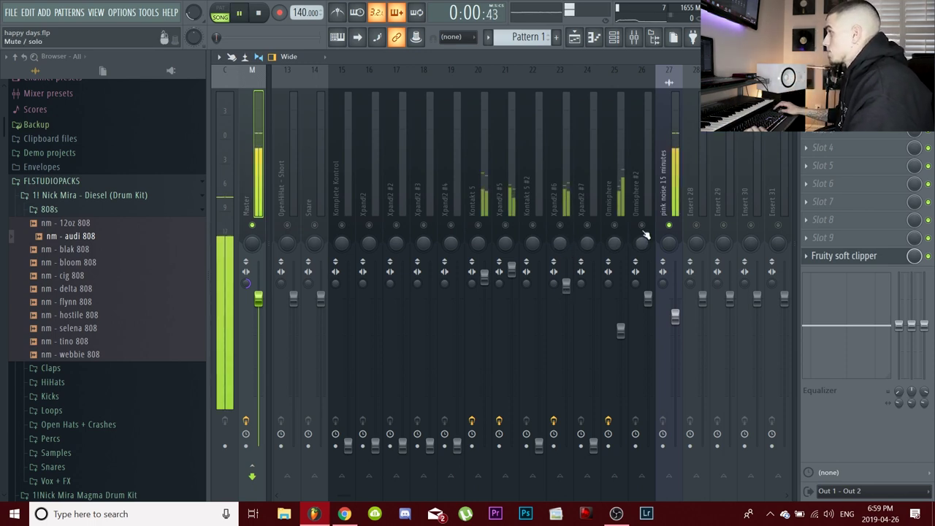
mouse_move(620, 330)
mouse_down()
mouse_move(620, 306)
mouse_move(622, 321)
mouse_up()
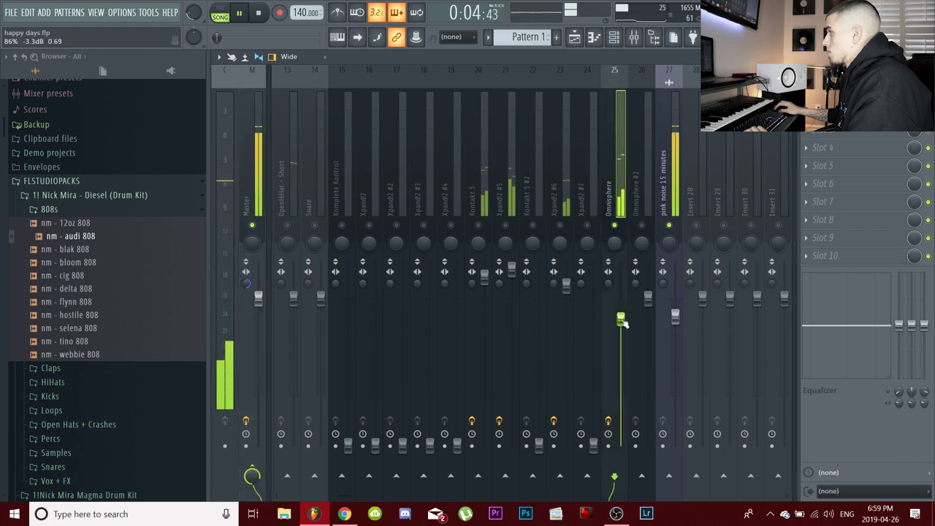
right_click(559, 225)
drag(566, 286, 567, 278)
right_click(559, 225)
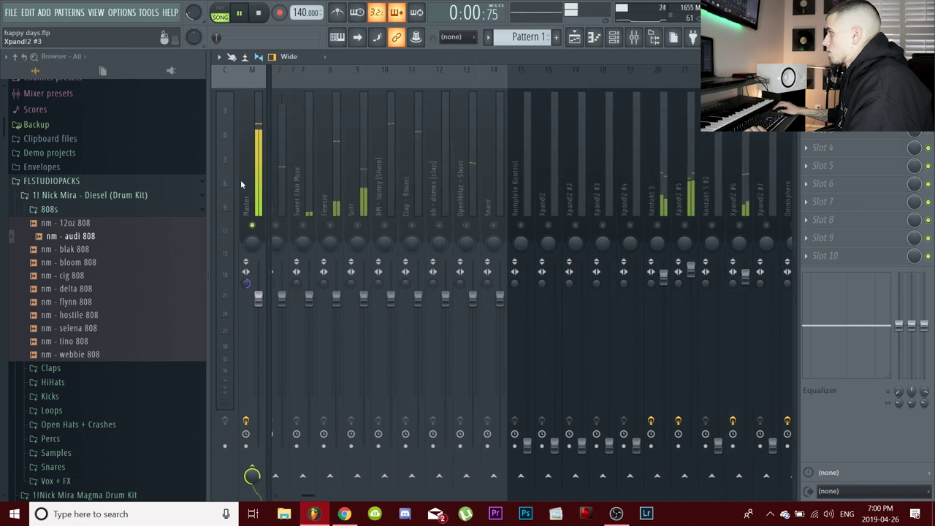
- Unmute Finesse and lower Soft, Finesse (about -3.8 dB), Clap - Bounce (about -6.6 dB) and OpenHiHat - Short
click(475, 225)
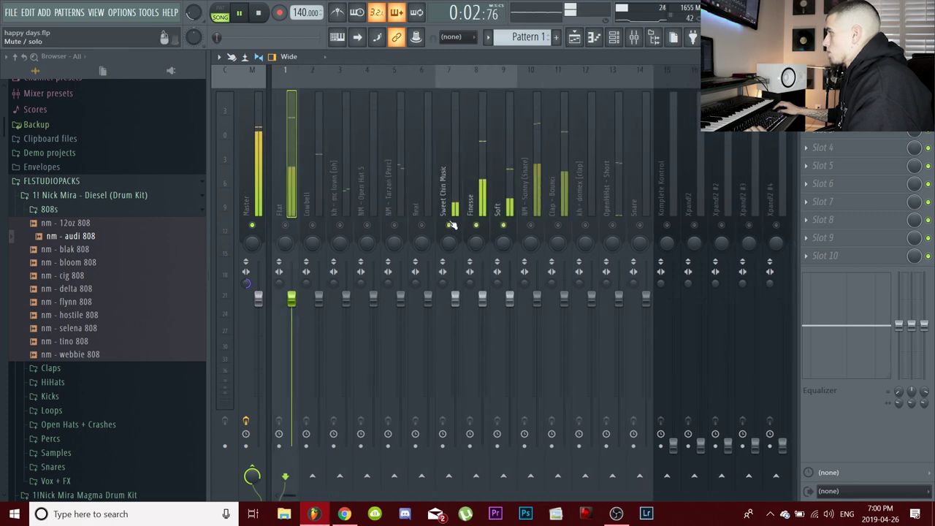
drag(506, 298, 506, 336)
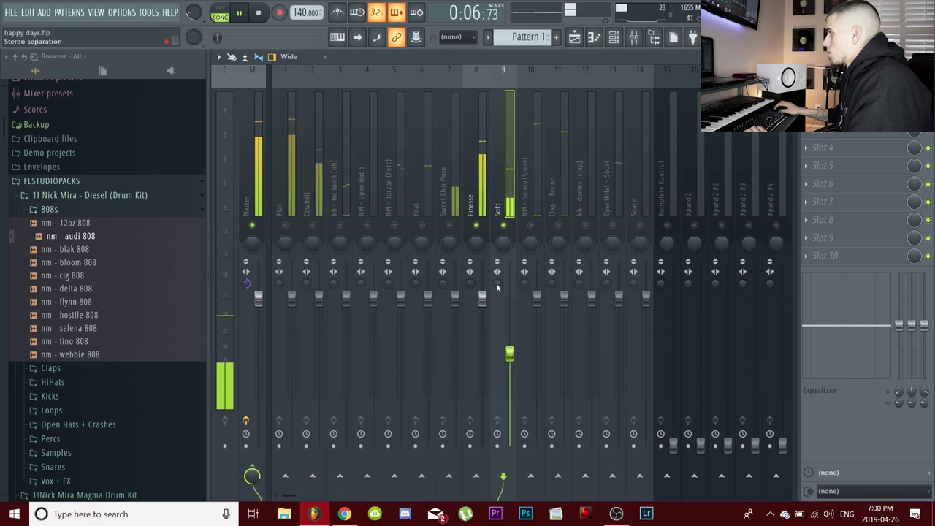
drag(482, 298, 538, 347)
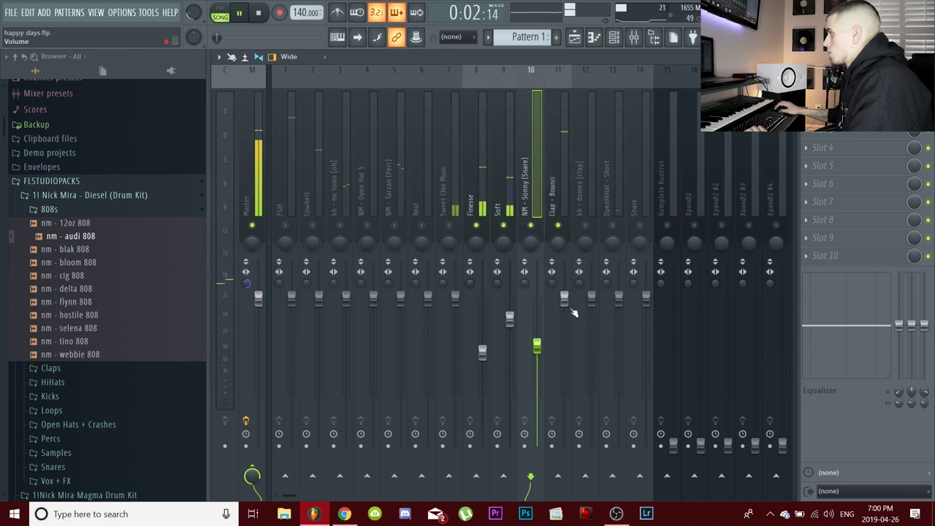
drag(566, 301, 566, 329)
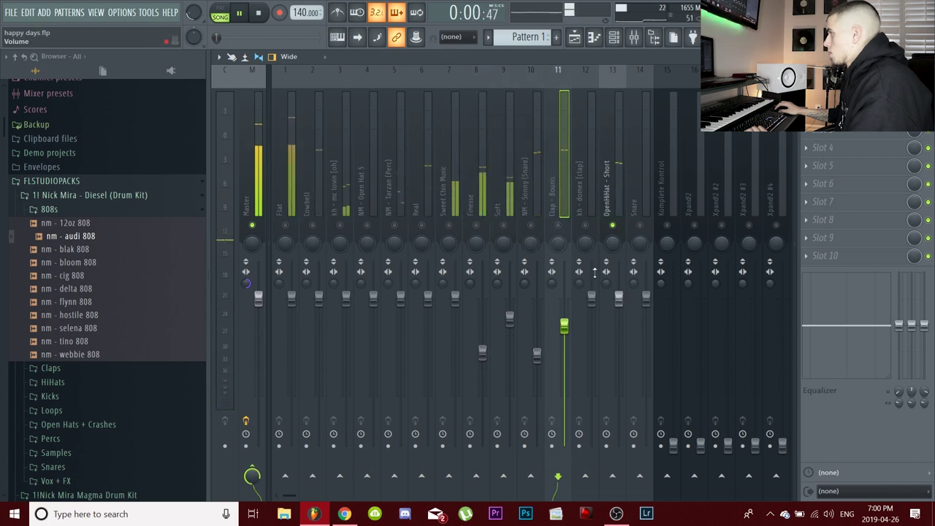
drag(618, 297, 622, 330)
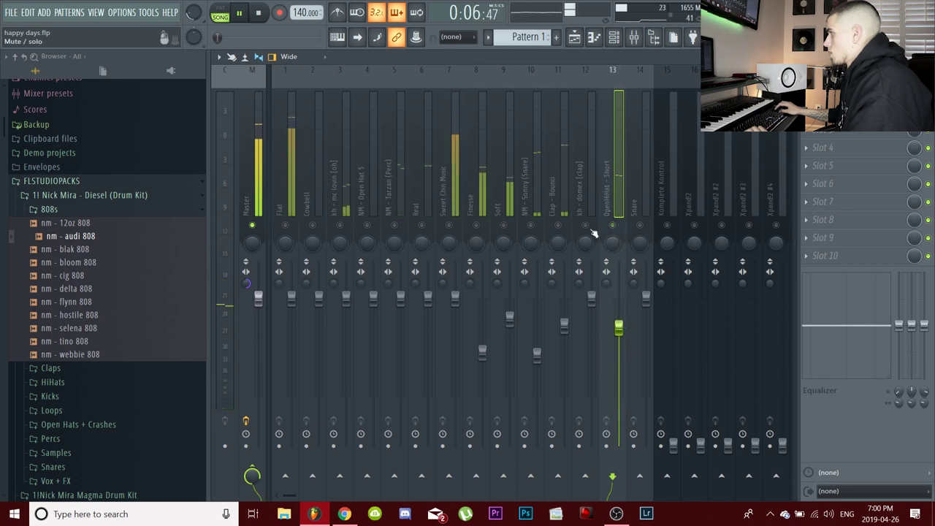
- Unmute the mc lovin [oh], Cowbell, Open Hat 5, Tarzan (Perc) and Real tracks
click(342, 230)
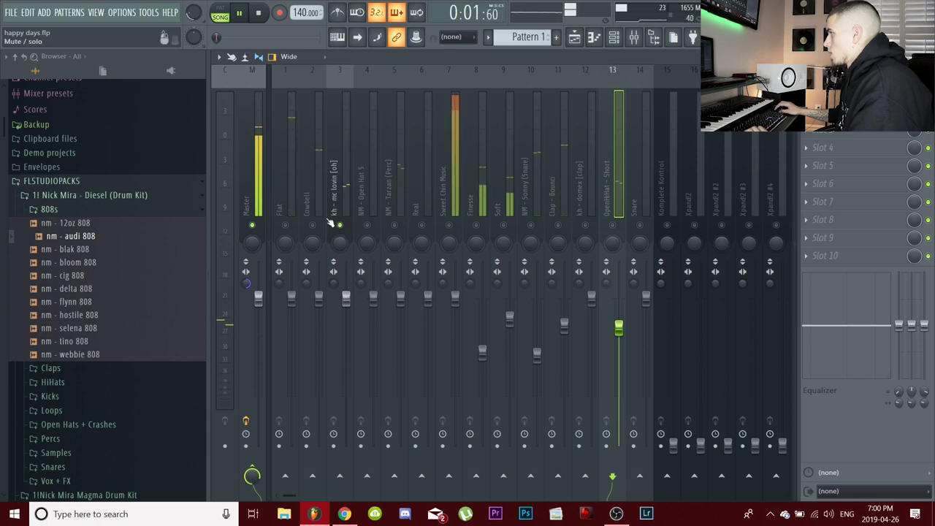
click(312, 225)
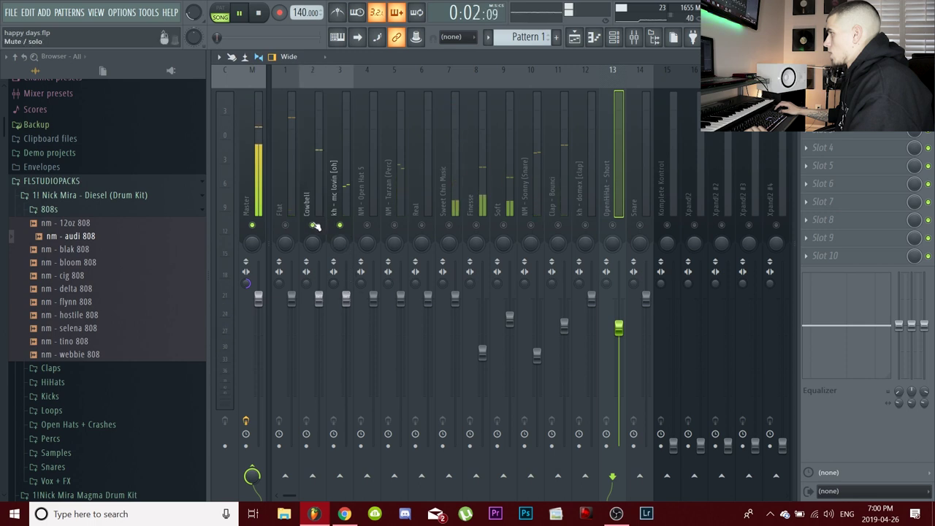
click(367, 224)
click(394, 224)
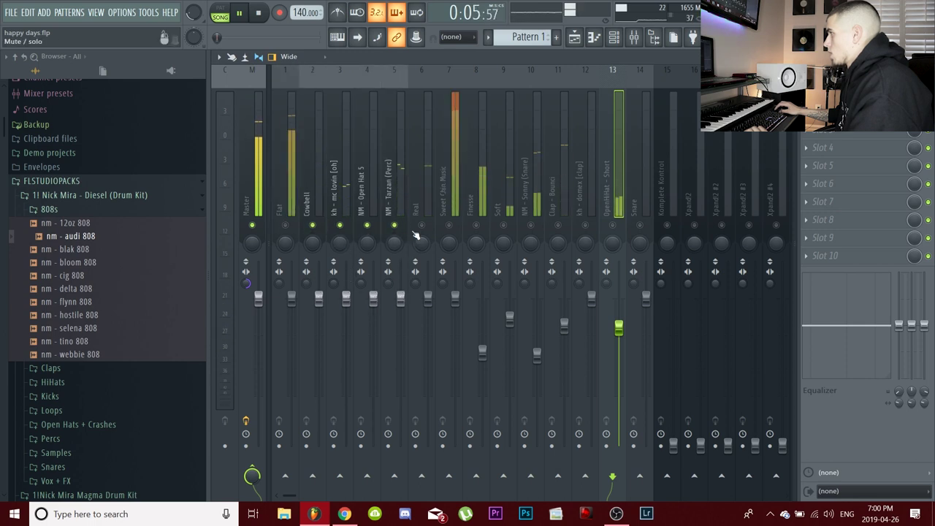
click(422, 226)
- Balance the percussion faders, leaving mc lovin [oh] at 0 dB and Cowbell near -3.8 dB
drag(428, 299, 430, 263)
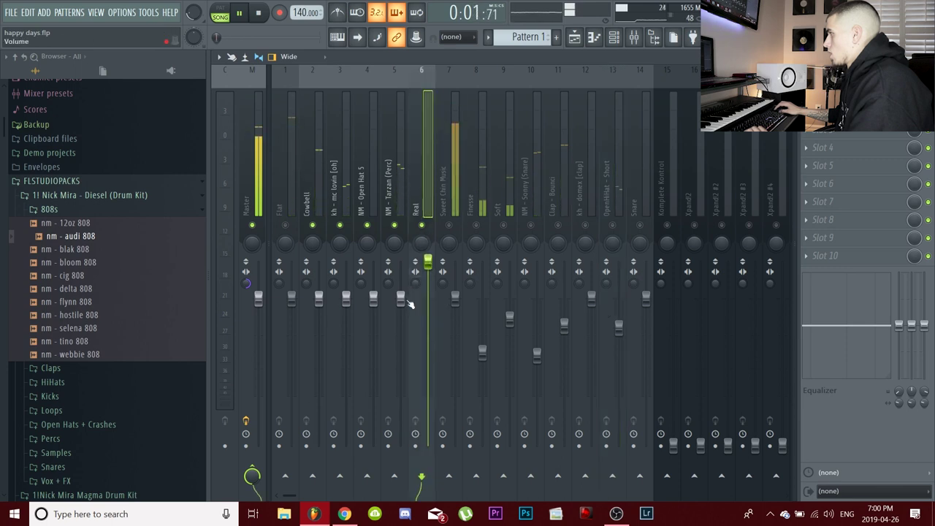
drag(400, 299, 401, 261)
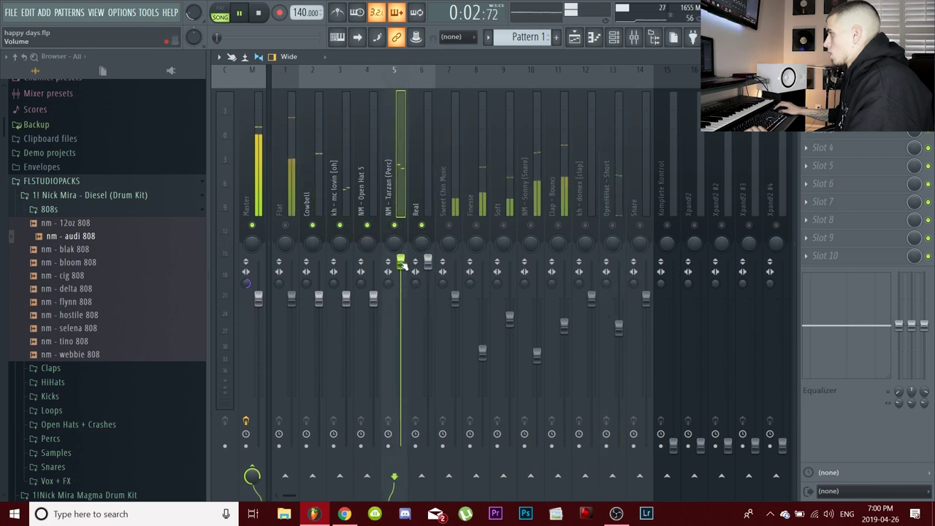
click(345, 299)
drag(346, 300, 346, 261)
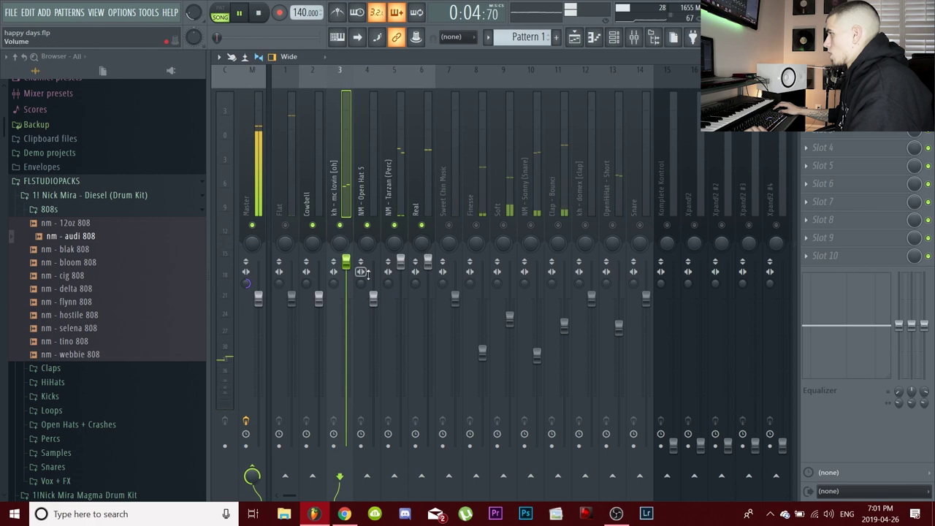
drag(428, 261, 428, 292)
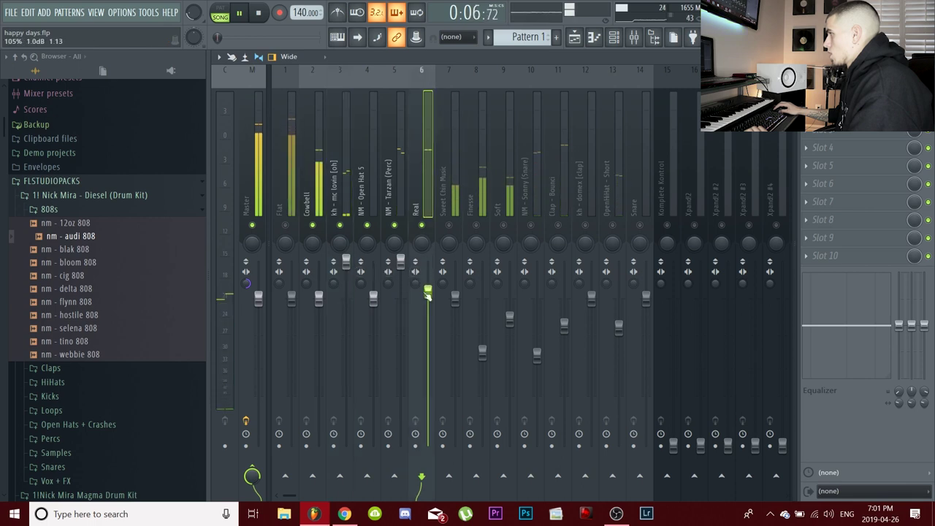
drag(318, 297, 318, 312)
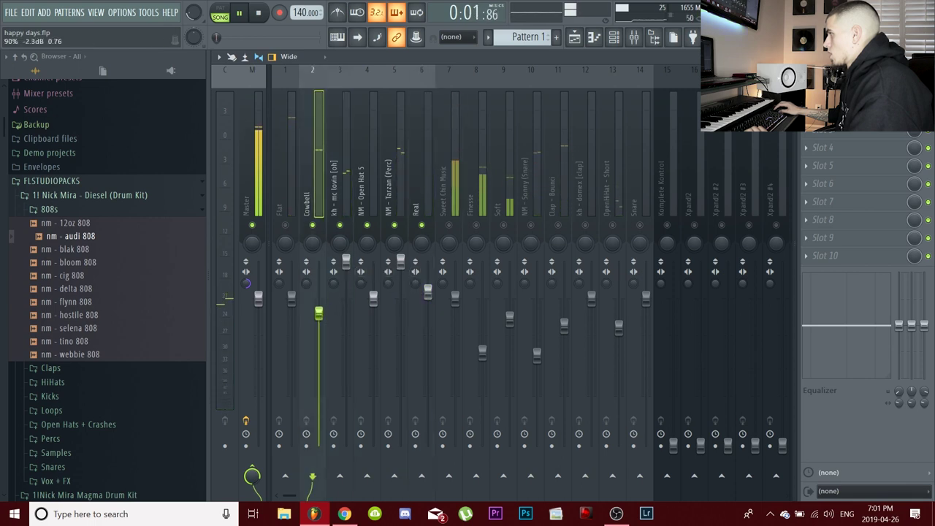
drag(400, 261, 400, 331)
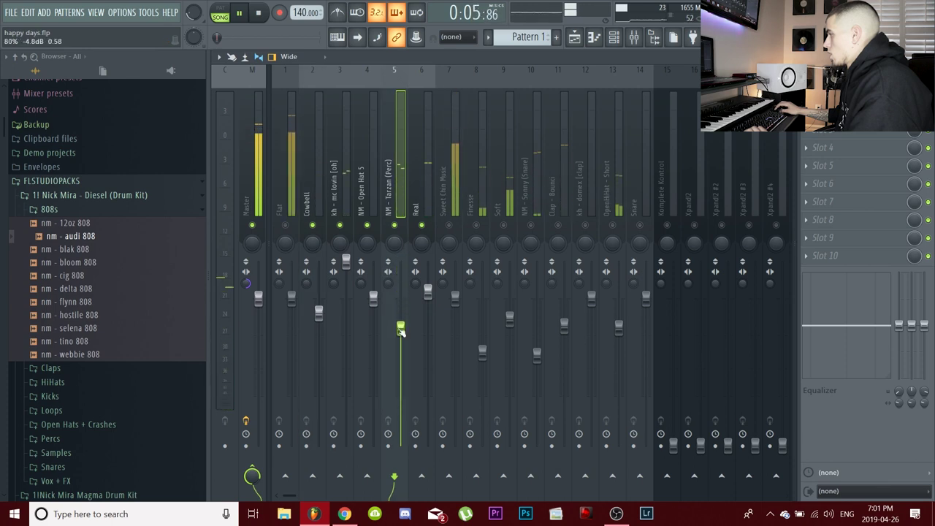
drag(345, 260, 346, 298)
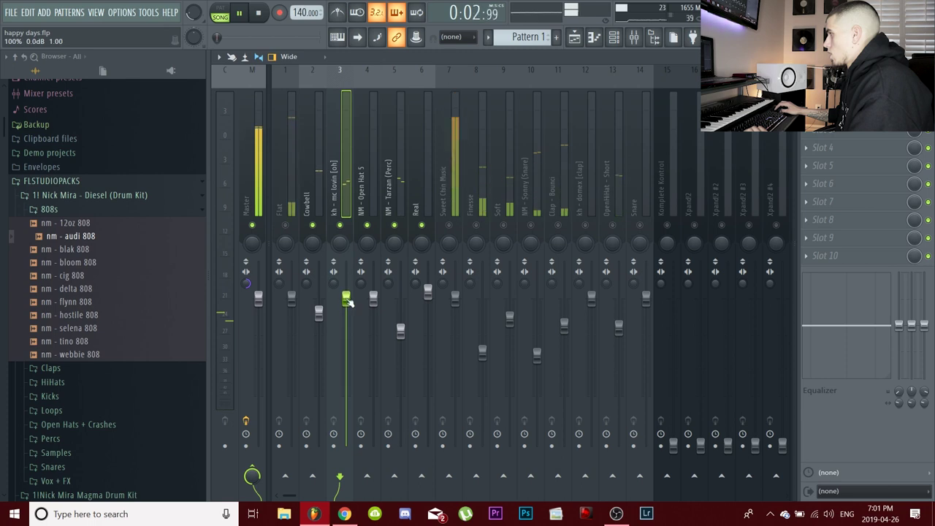
drag(319, 313, 322, 325)
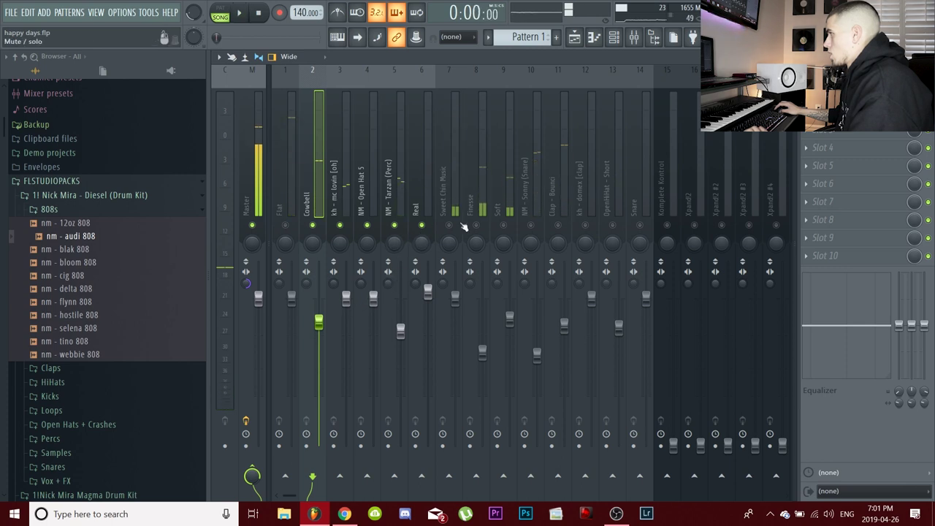
scroll(463, 227, down, 10)
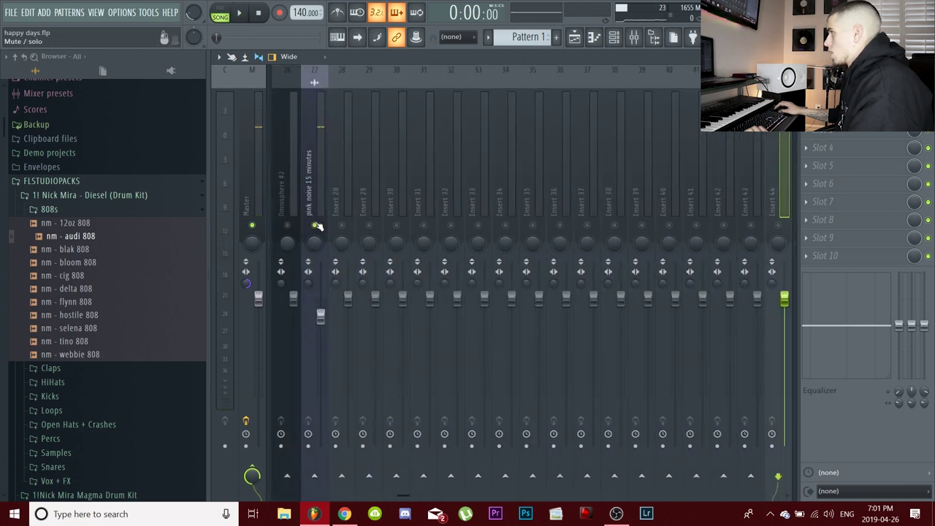
- Release the pink noise solo and preview the full mix, leaving the Master's swap setting unchanged
right_click(316, 227)
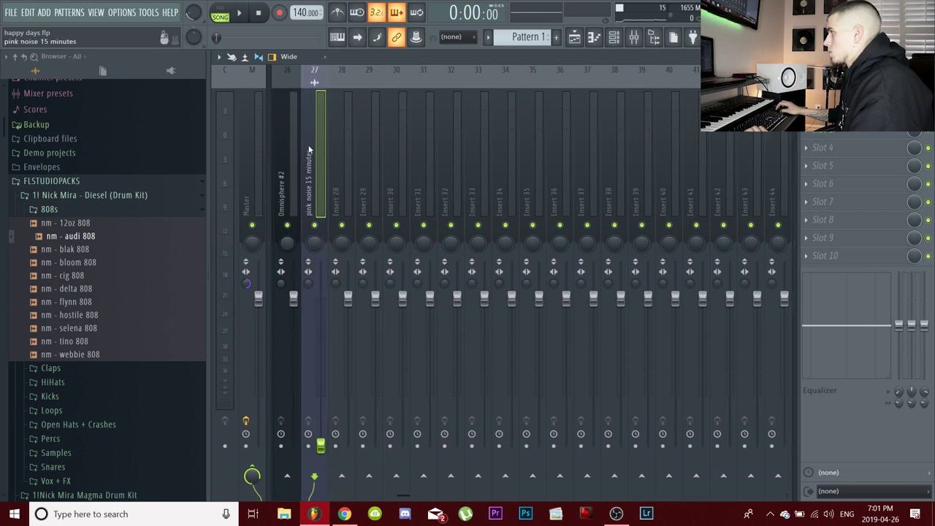
scroll(285, 300, up, 20)
right_click(251, 281)
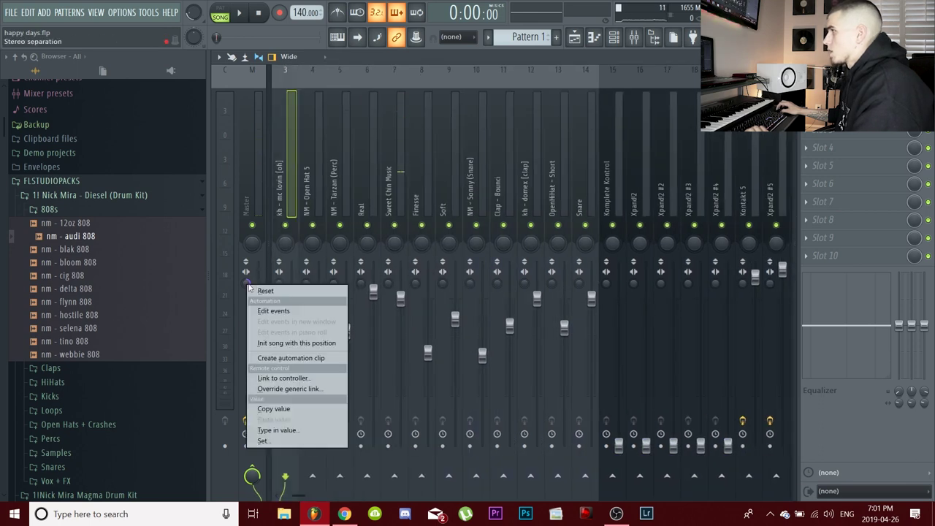
click(259, 287)
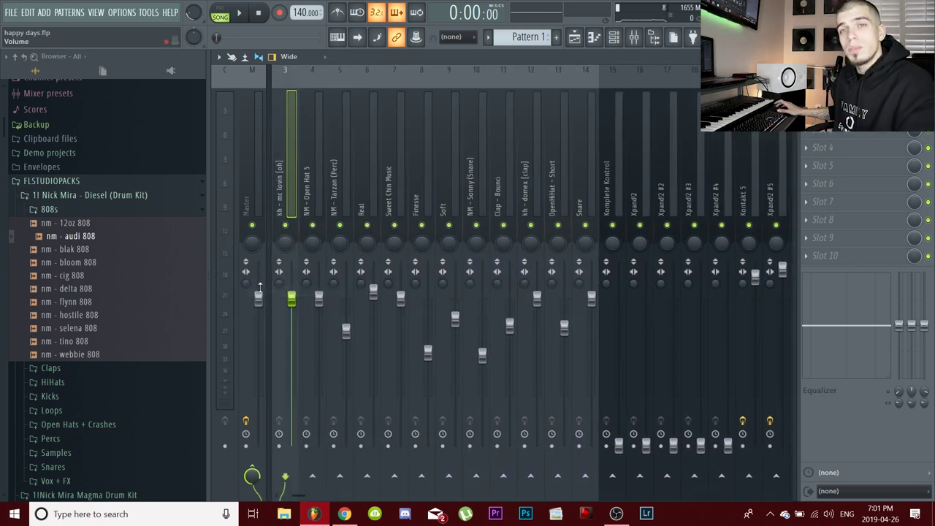
key(space)
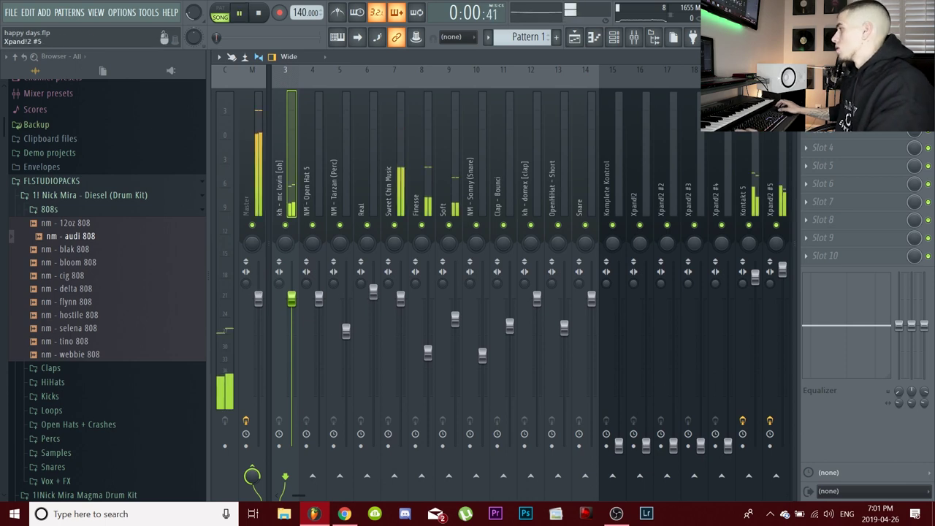
click(257, 11)
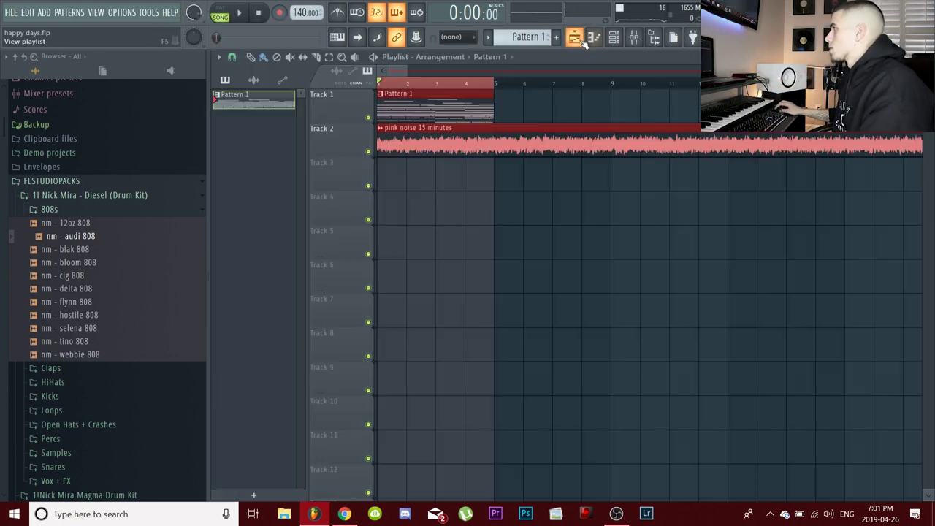
- Delete the pink noise clip from Track 2 and replay the beat with the mixer showing
click(574, 36)
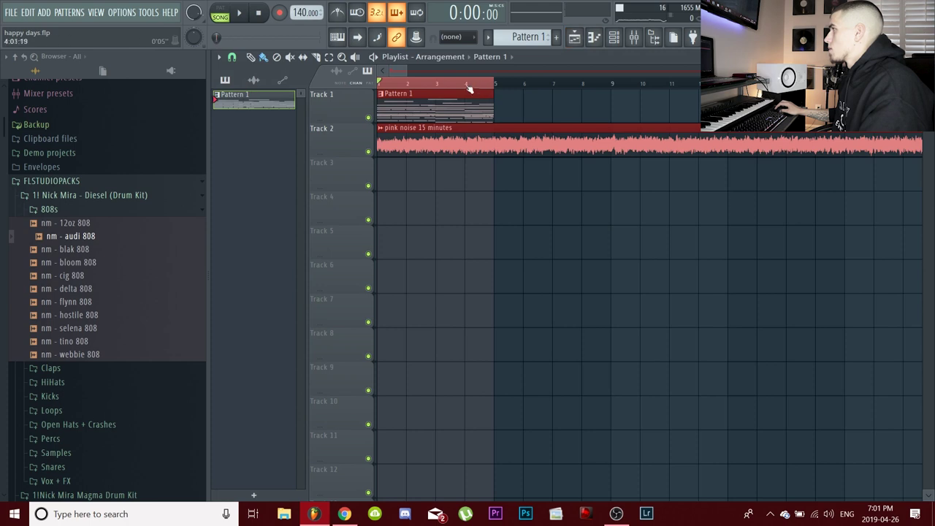
right_click(441, 150)
key(space)
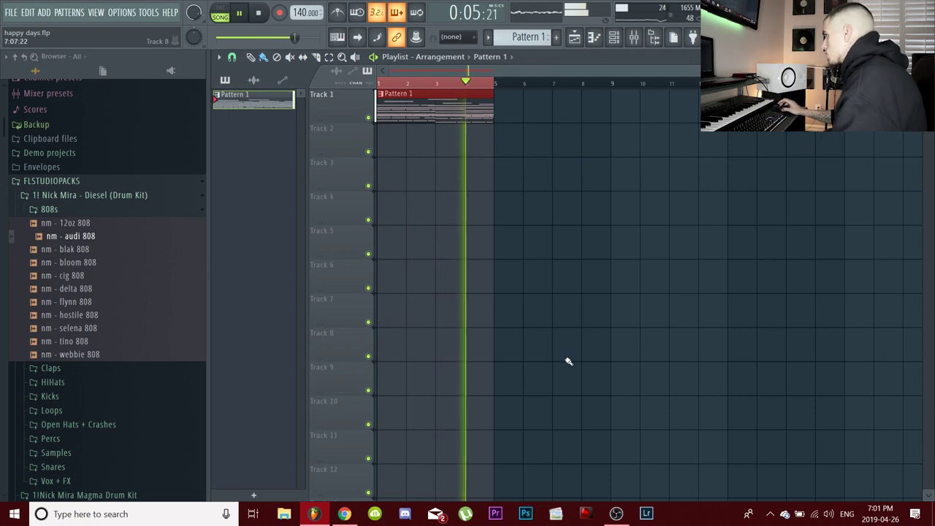
key(F9)
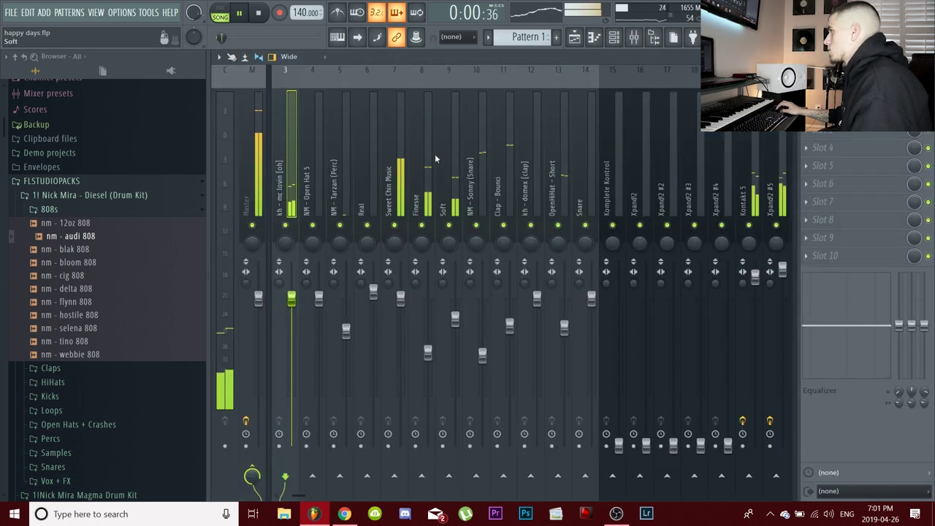
- Turn down the Sweet Chin Music track, then select the Master track to view its effects
drag(400, 298, 402, 339)
key(space)
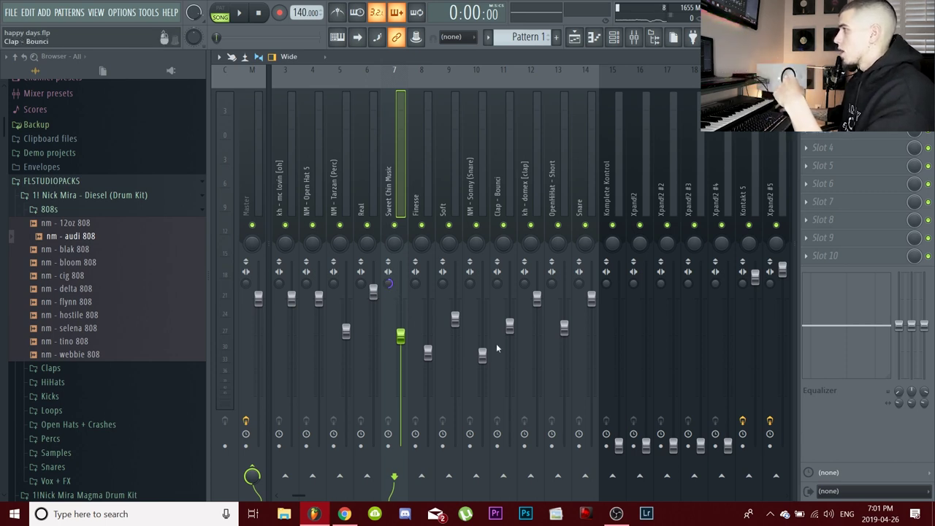
key(Left)
key(Left)
key(Left)
key(Left)
key(Left)
key(Left)
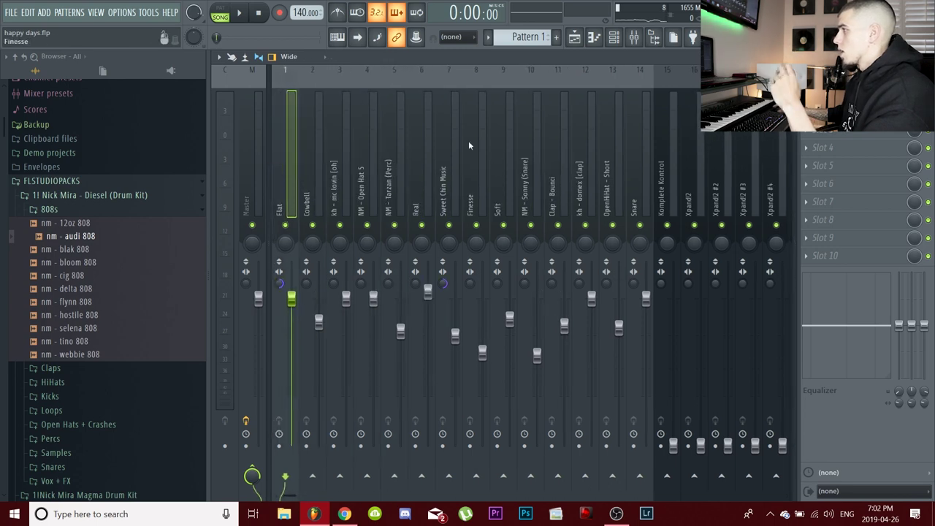
click(252, 210)
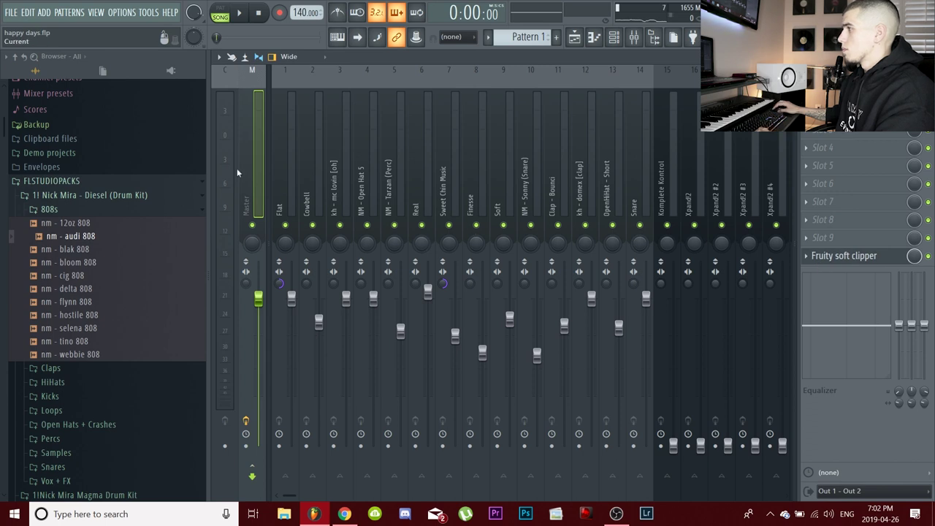
- During playback lower Sweet Chin Music to about -11.7 dB and Flat to about -6.1 dB
key(space)
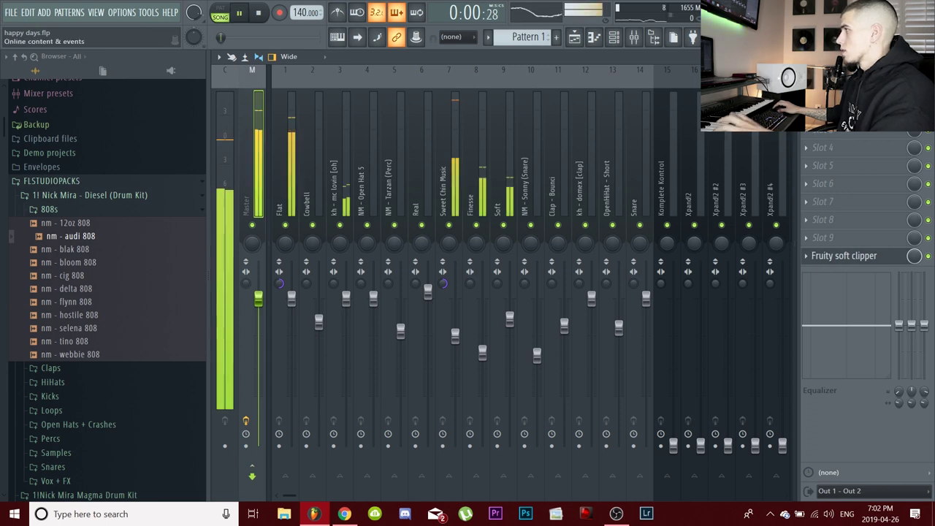
drag(455, 336, 459, 365)
drag(291, 300, 295, 336)
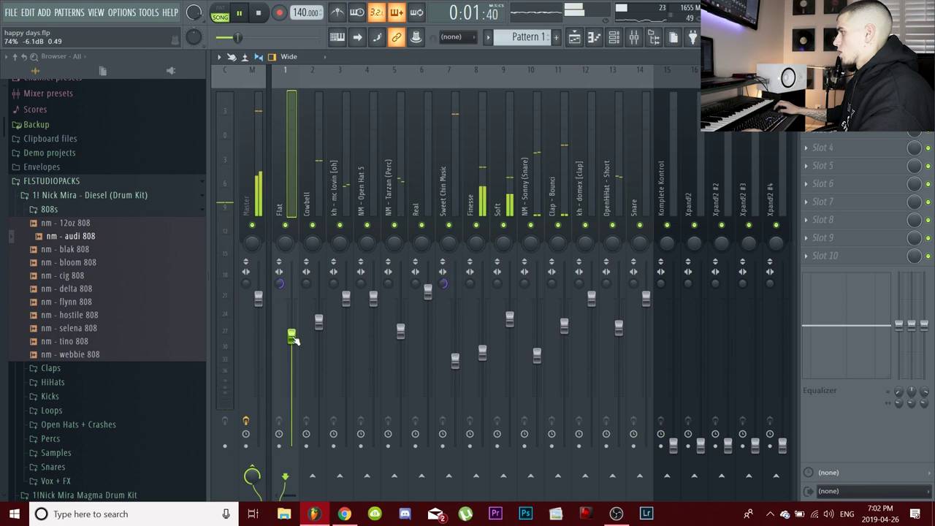
drag(455, 359, 460, 371)
scroll(460, 371, up, 1)
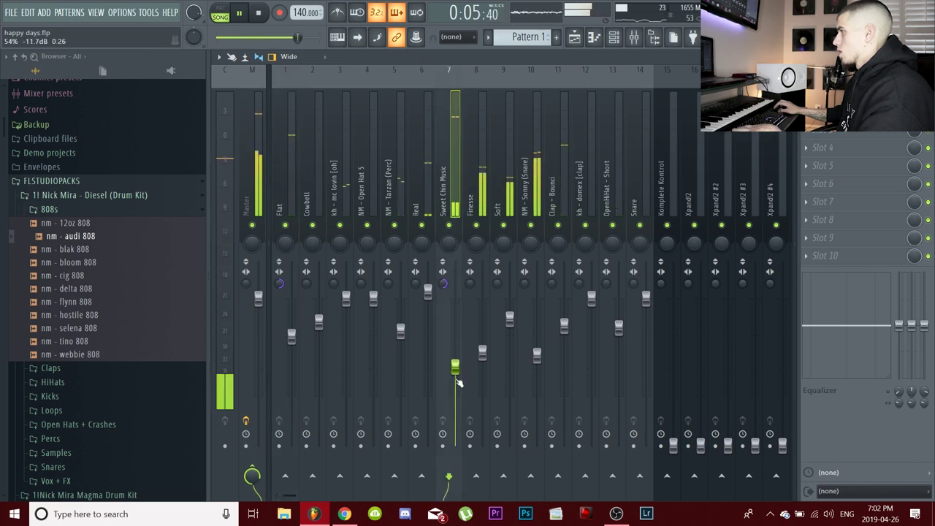
key(space)
click(247, 191)
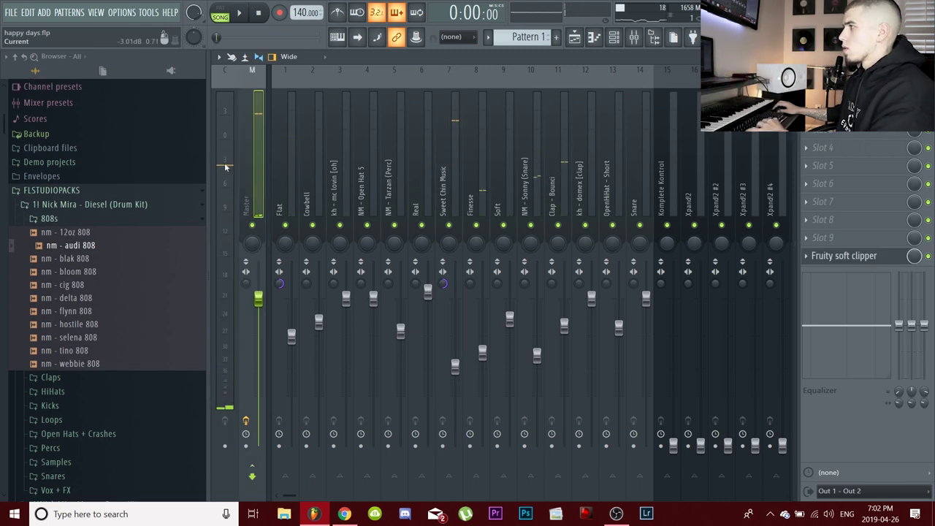
- Pull Flat down to about -10.5 dB and Sweet Chin Music to about -14.7 dB during playback
scroll(220, 168, down, 2)
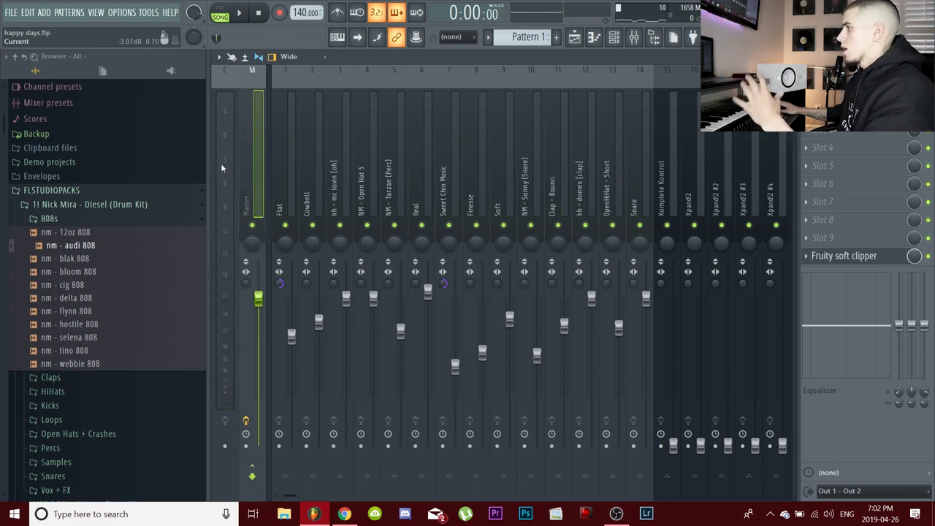
key(space)
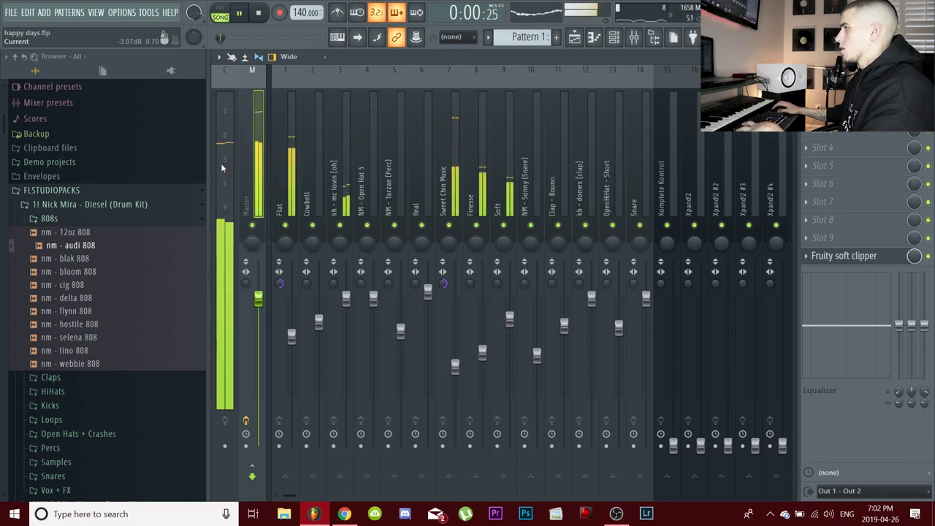
drag(221, 167, 226, 150)
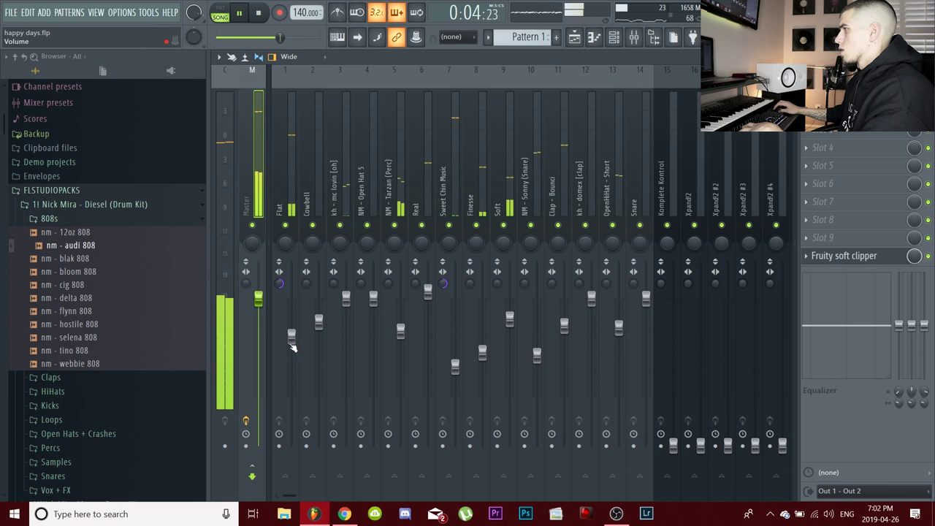
drag(291, 336, 291, 363)
click(244, 181)
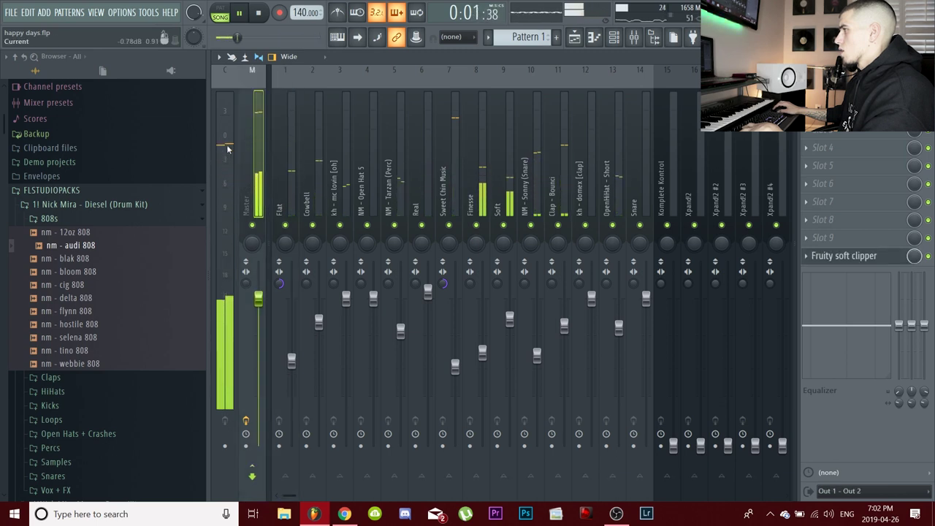
drag(226, 145, 228, 146)
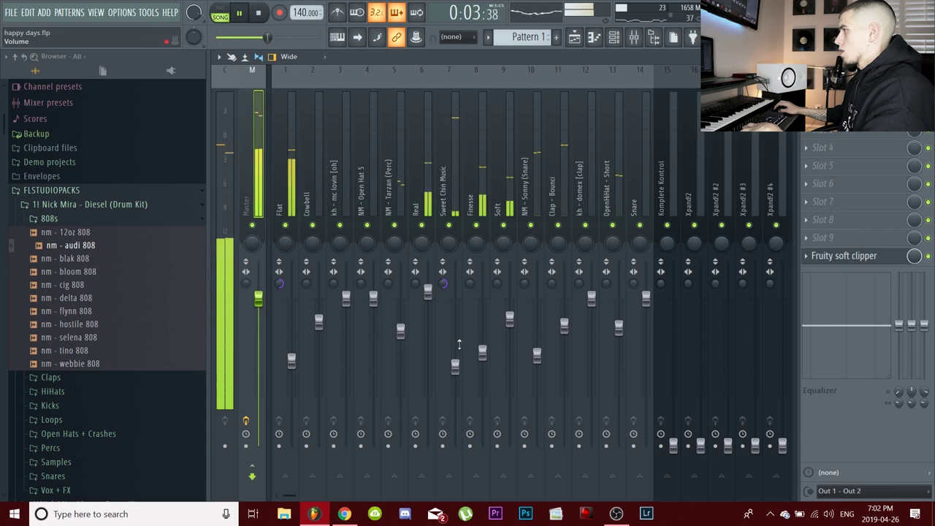
drag(454, 365, 455, 387)
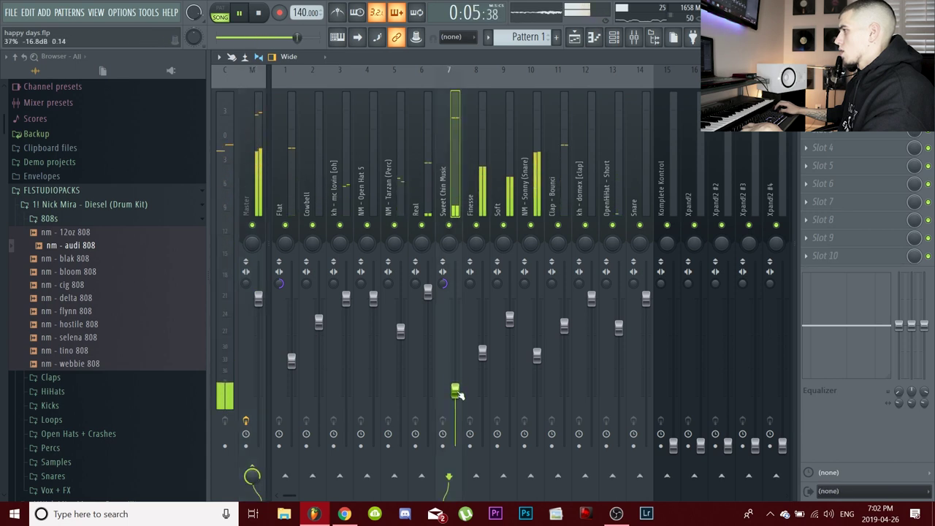
click(253, 150)
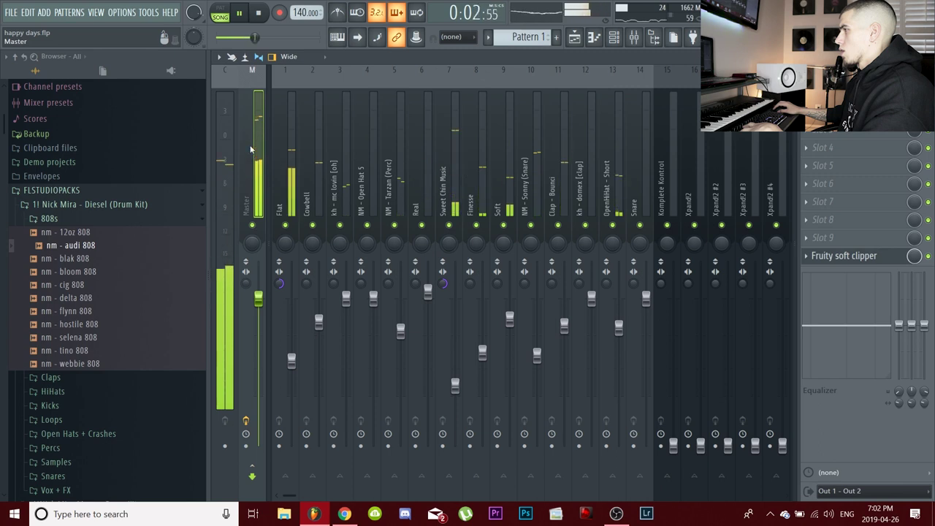
key(space)
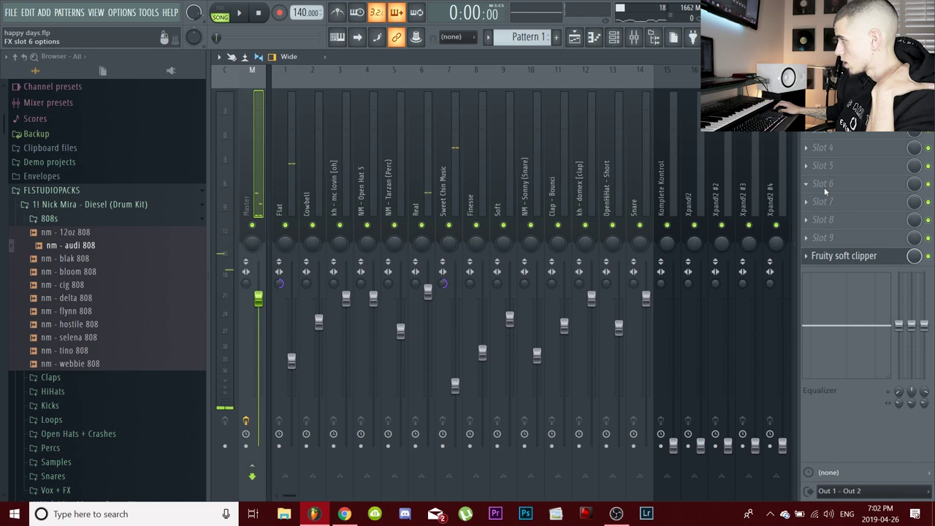
click(827, 187)
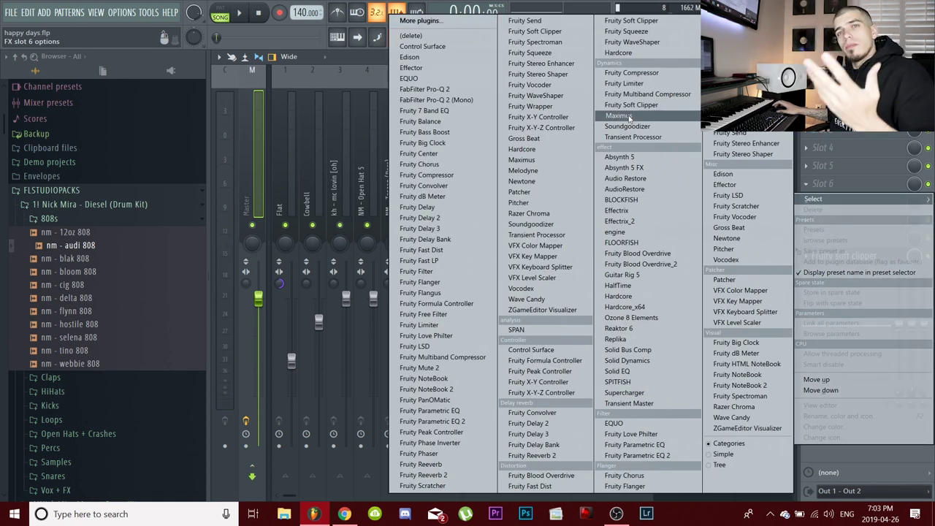
- Load Maximus on the Master track with the Master aid 1 preset and play through it
click(618, 116)
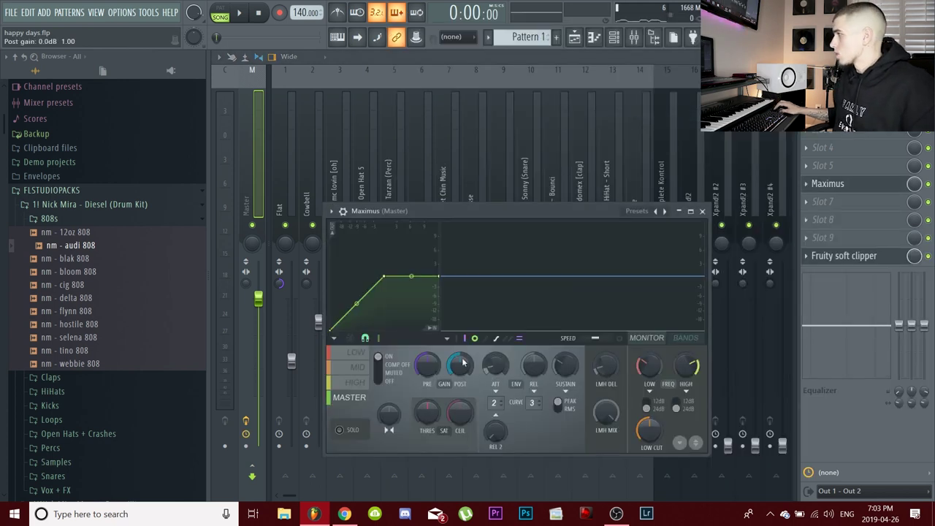
click(636, 212)
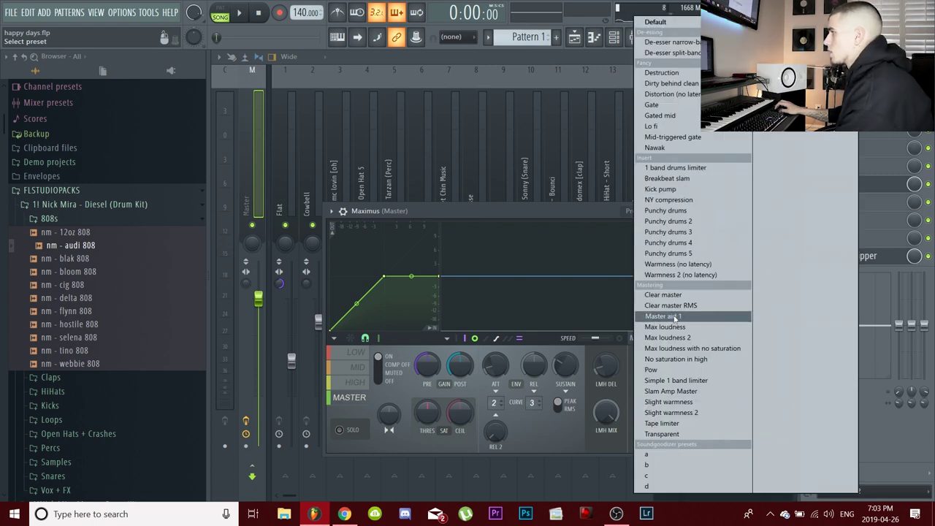
click(710, 321)
key(space)
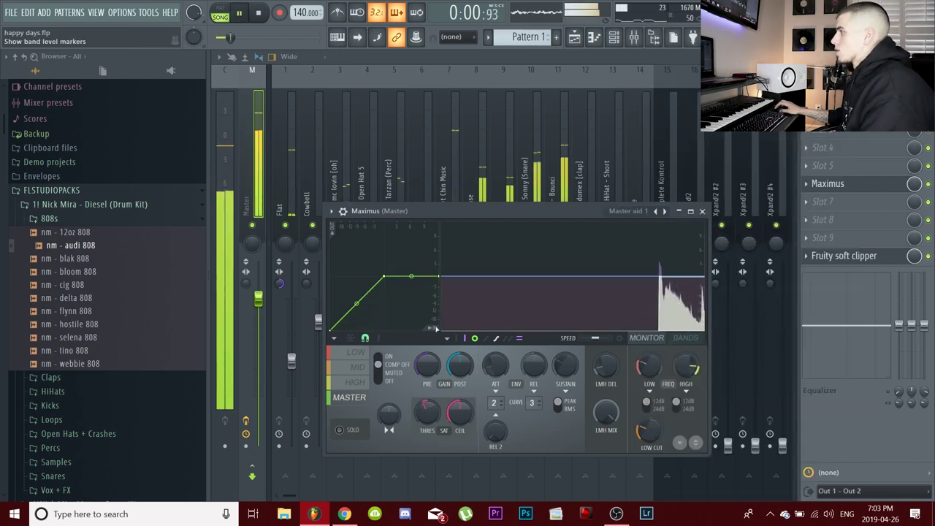
key(Escape)
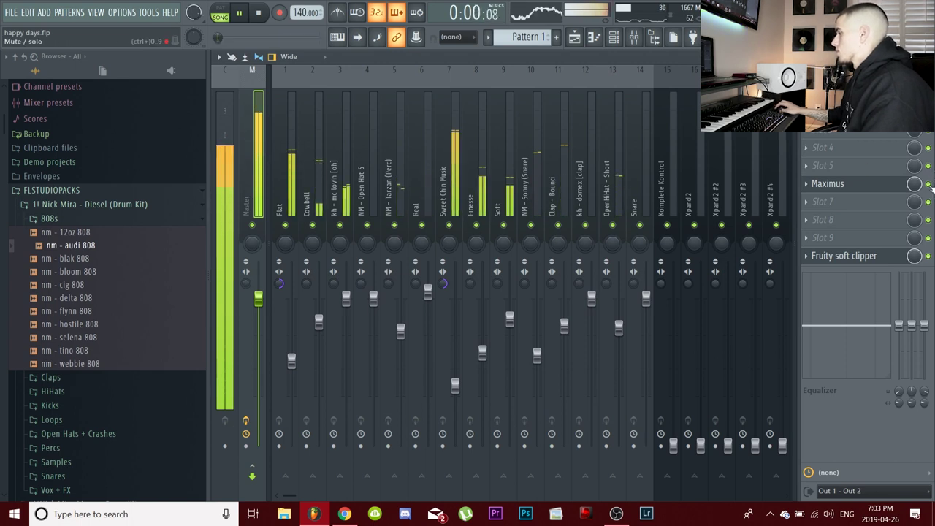
- Raise Flat to about -6.2 dB and Sweet Chin Music to about -12.2 dB, then open Master's Maximus
key(space)
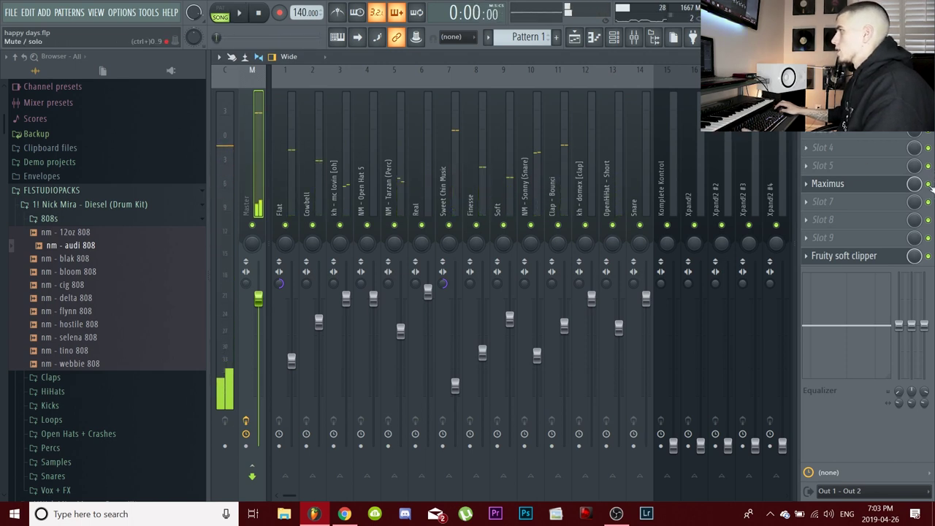
key(space)
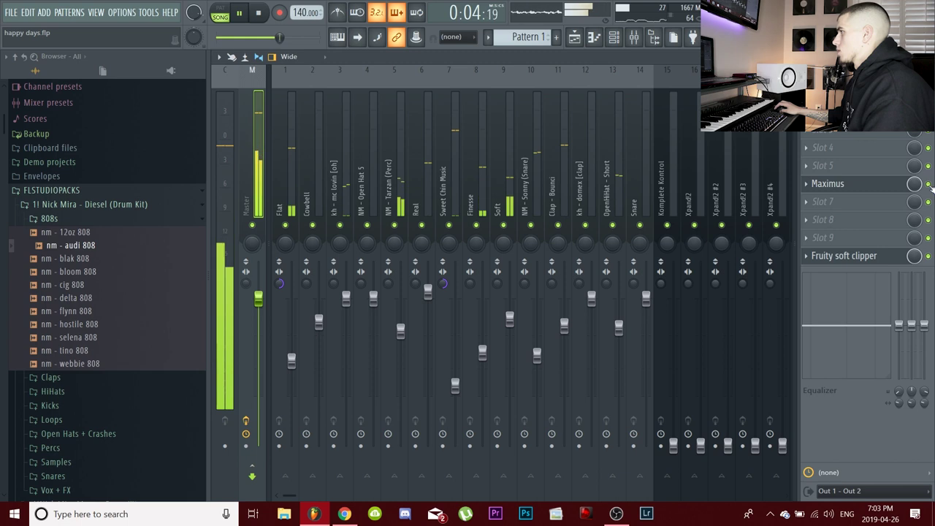
drag(292, 360, 292, 335)
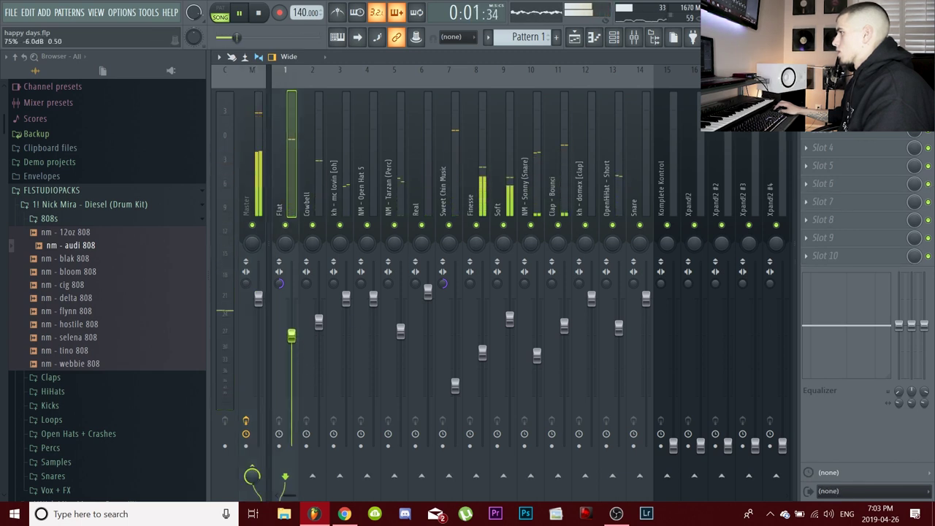
drag(455, 385, 454, 341)
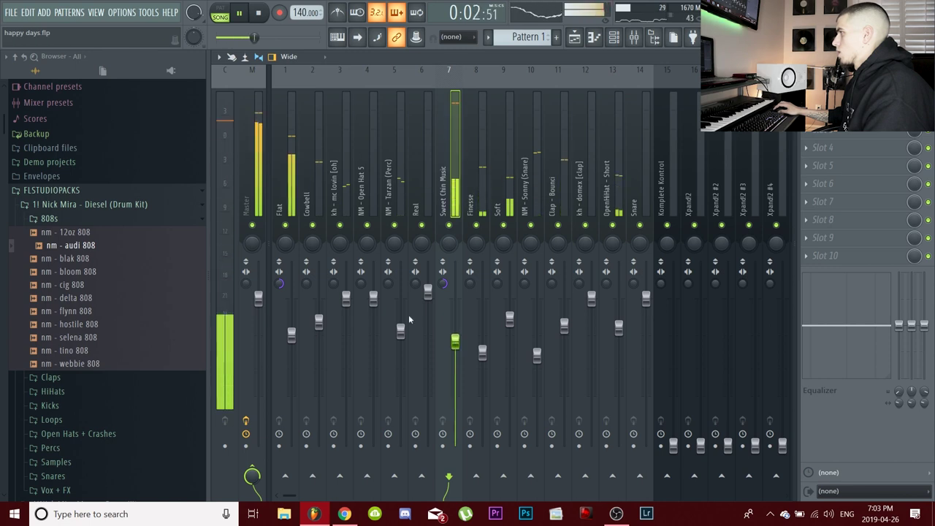
click(249, 189)
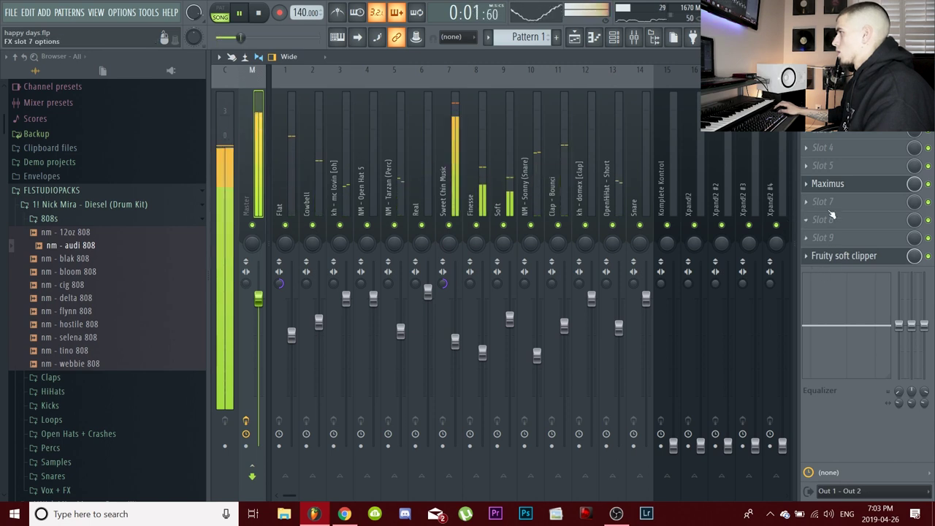
click(827, 185)
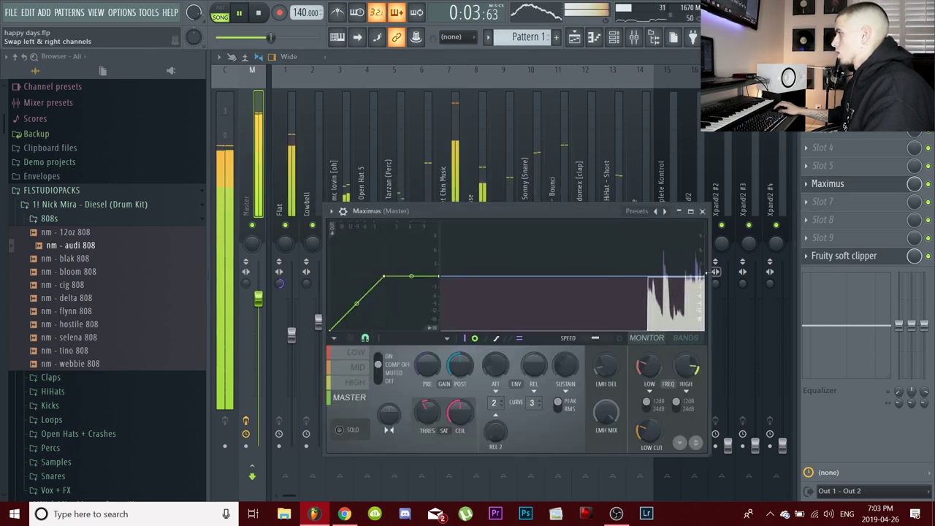
- Play the beat while stepping through the Sweet Chin Music, Flat and Finesse inserts, then stop
key(space)
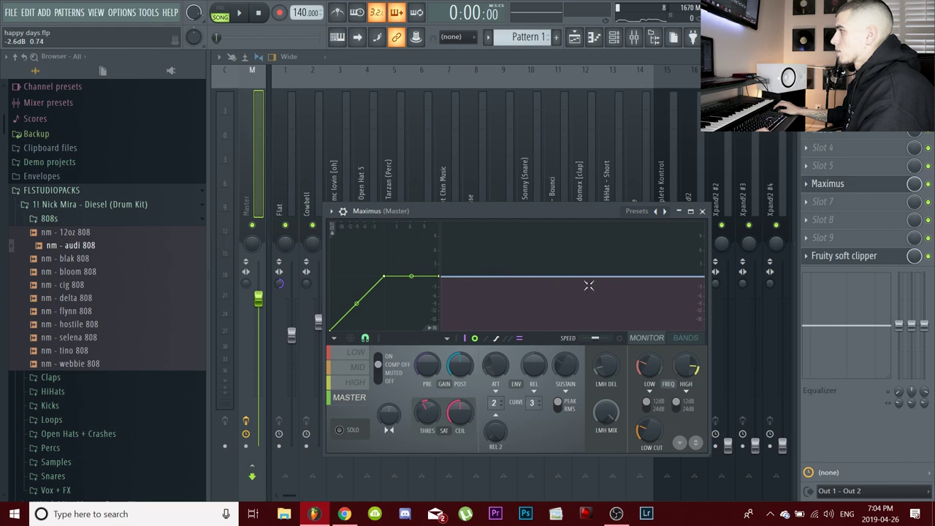
key(space)
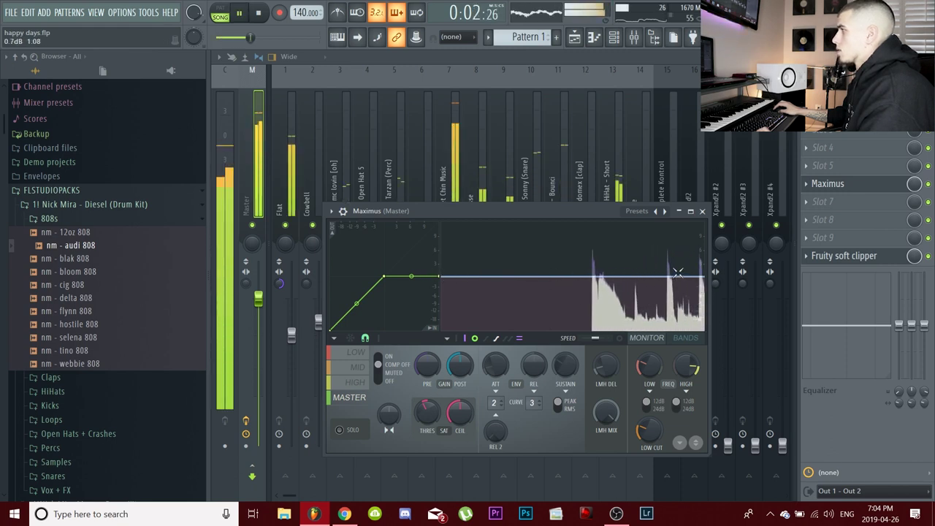
click(438, 169)
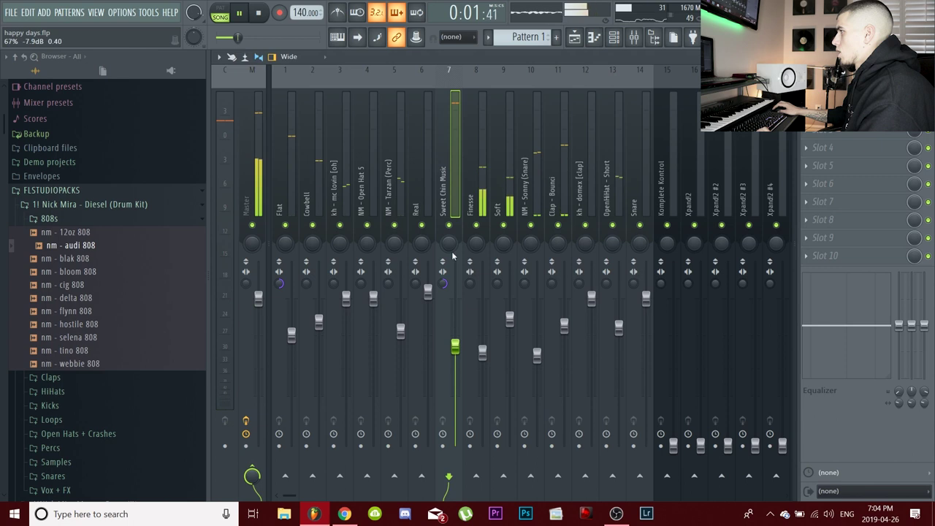
click(295, 244)
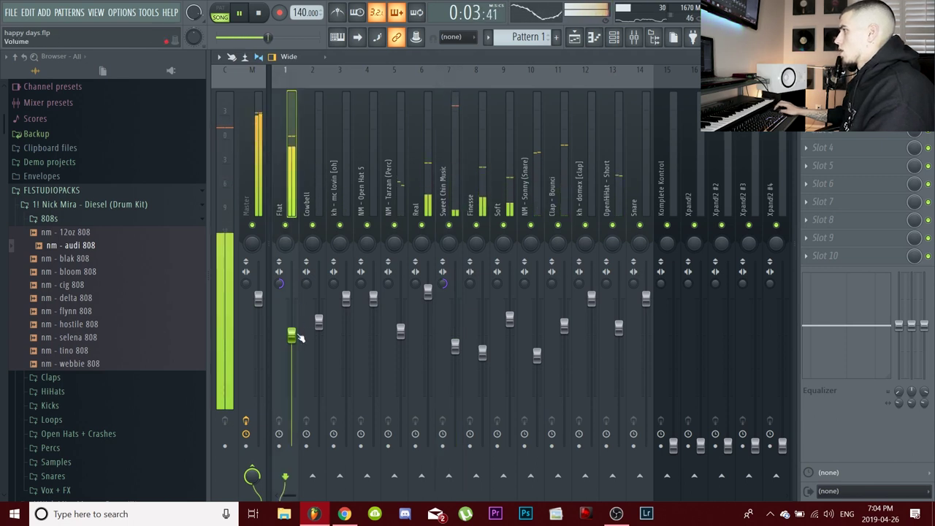
click(481, 177)
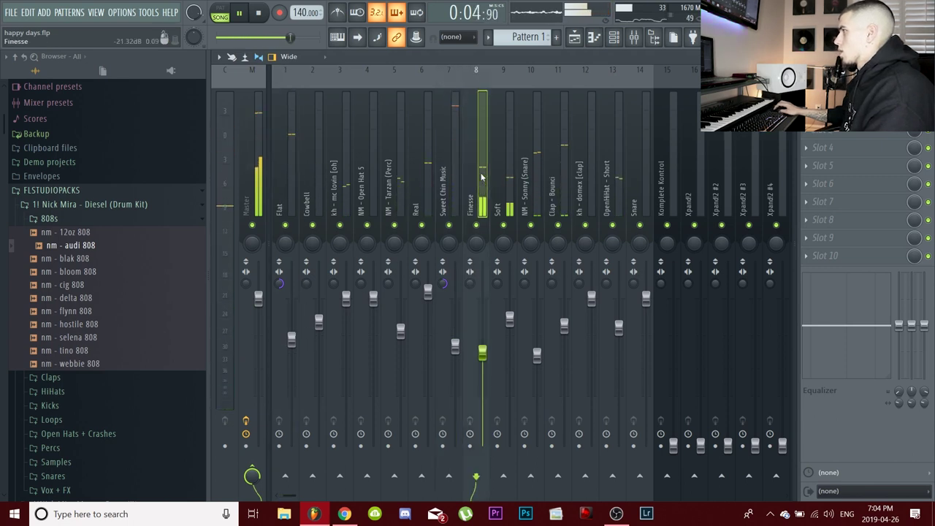
key(space)
click(445, 194)
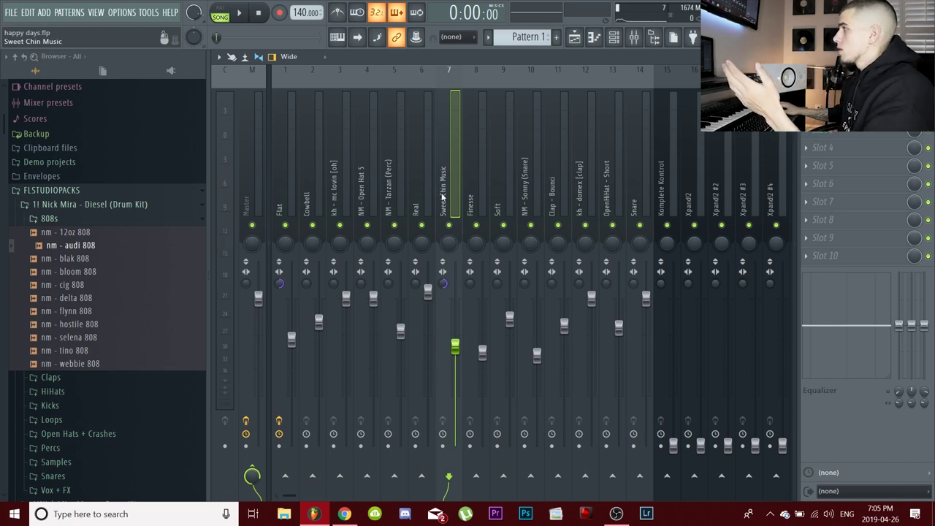
- Route Sweet Chin Music into the Flat insert and open Flat's Fruity Limiter from slot 1
click(278, 207)
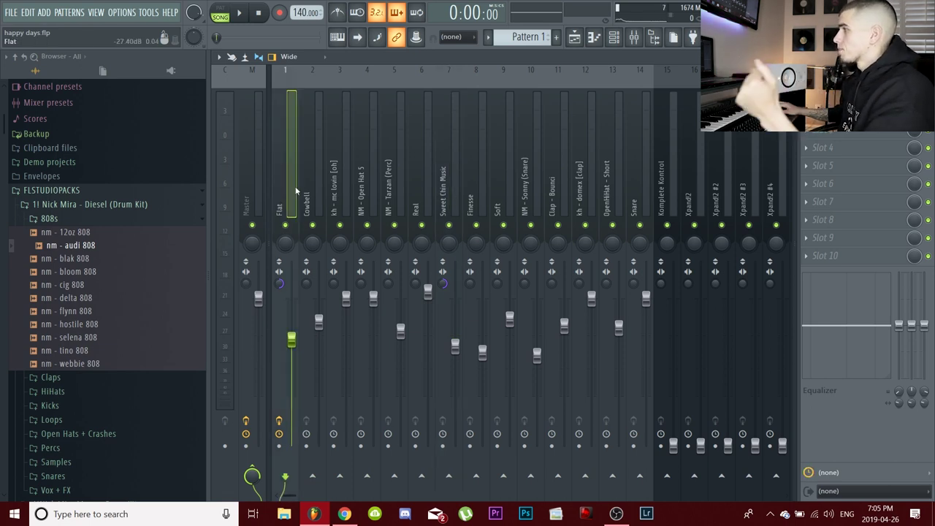
click(449, 170)
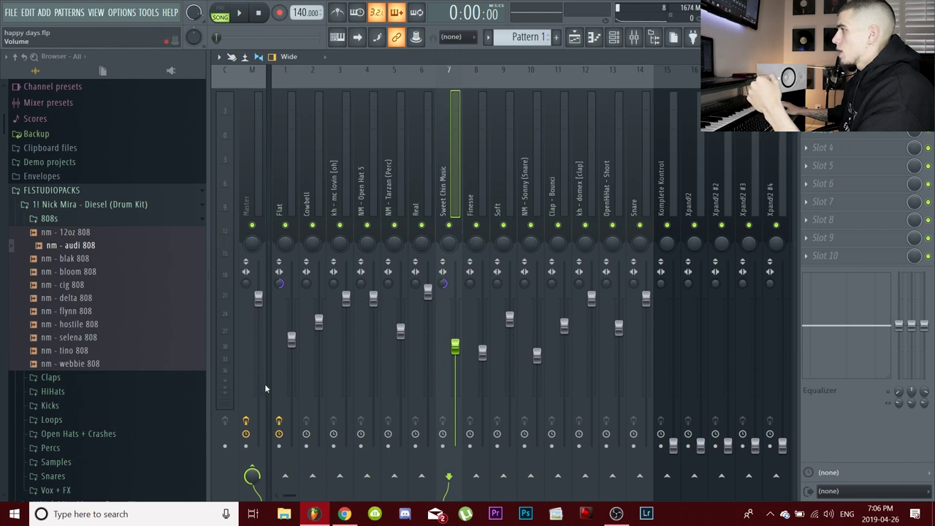
click(285, 477)
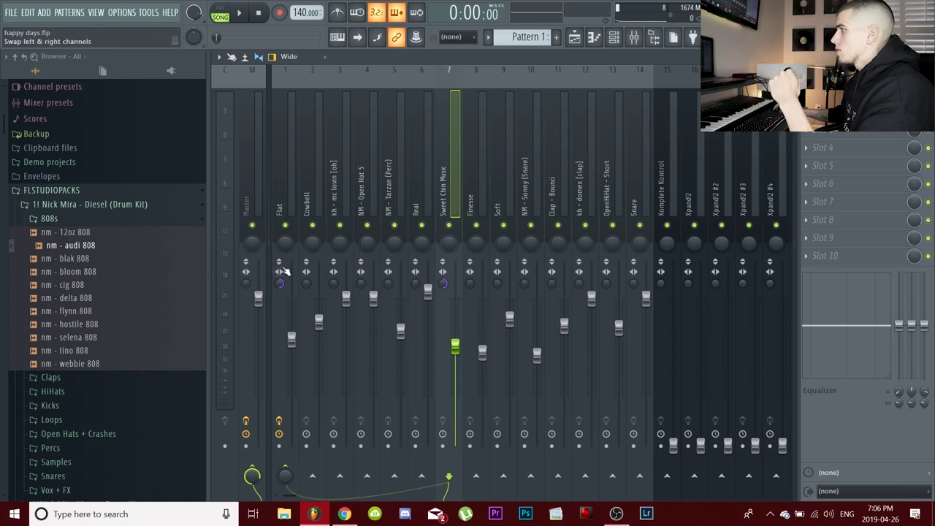
click(282, 179)
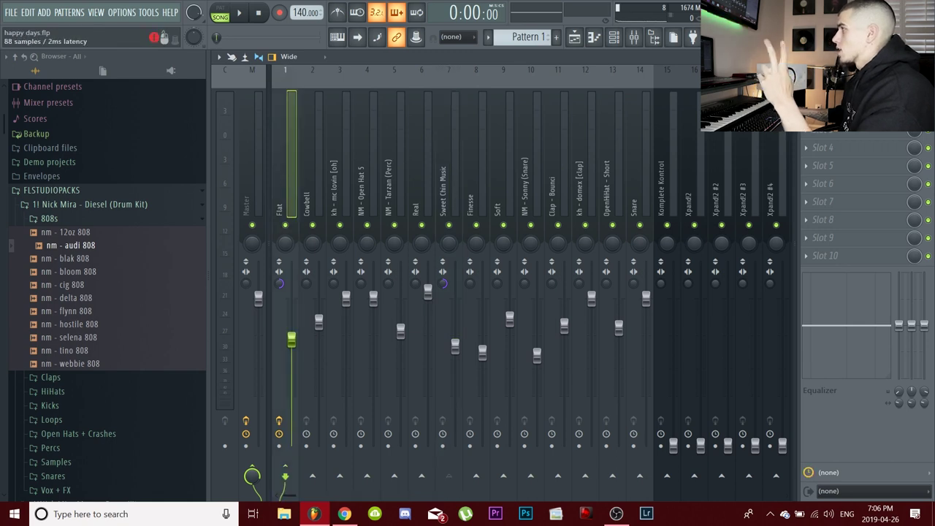
click(822, 93)
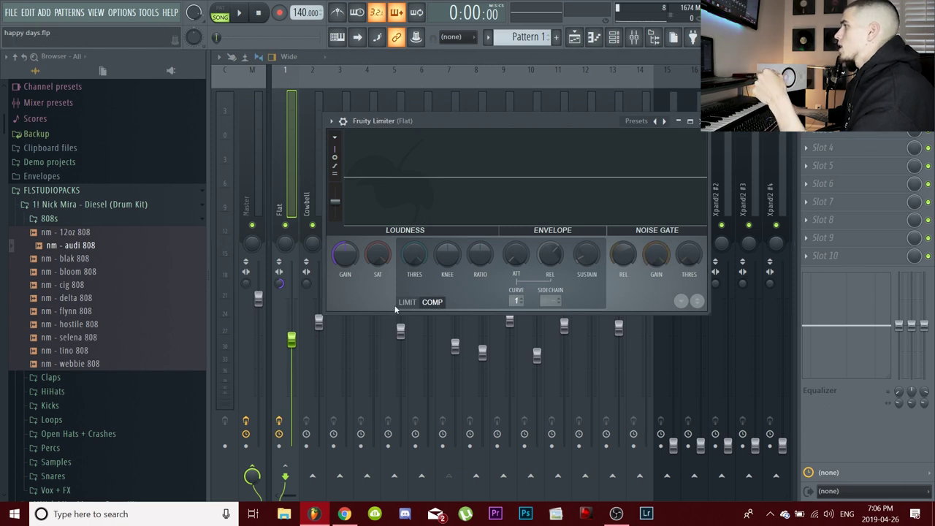
- Switch Flat's Fruity Limiter into compressor (COMP) mode
click(422, 302)
click(429, 302)
click(432, 303)
click(432, 302)
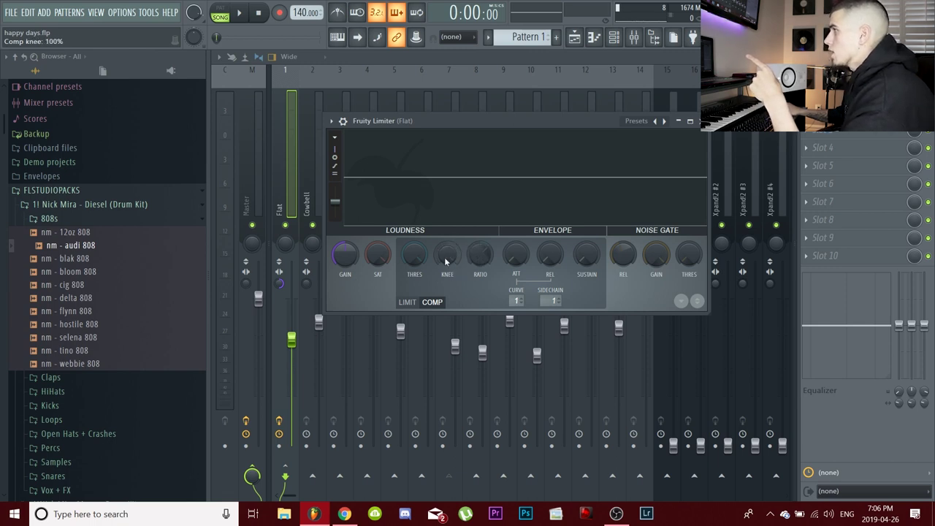
- Lower the compressor threshold to -9.1 dB, close the limiter and start the beat playing
drag(414, 254, 414, 279)
key(Escape)
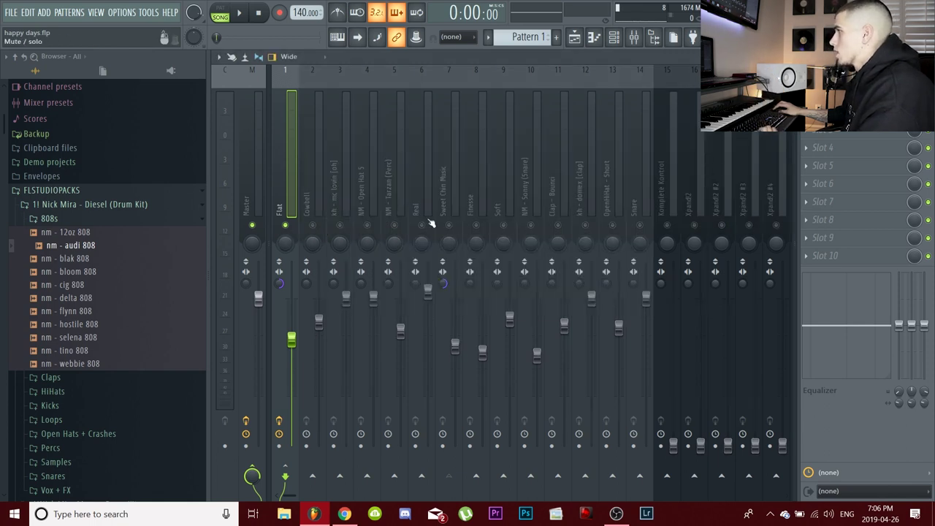
key(space)
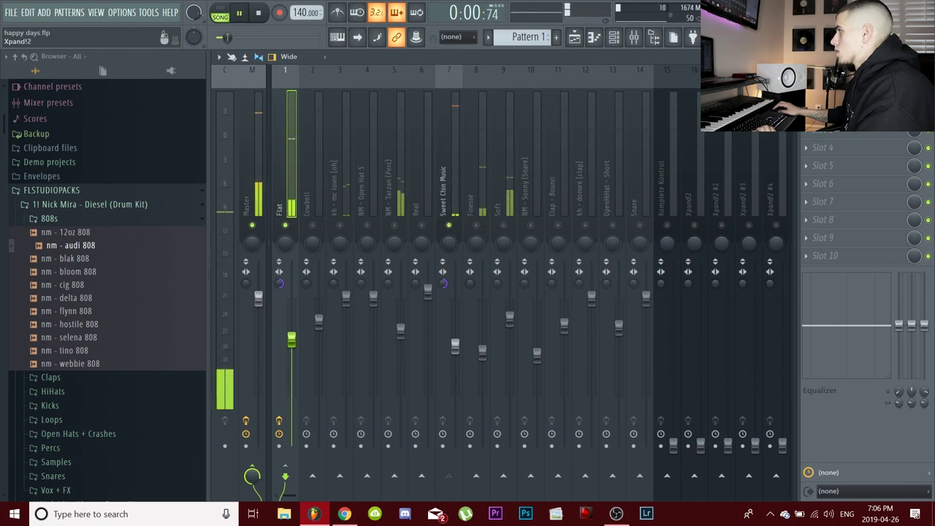
- Reopen Flat's Fruity Limiter and try thresholds between about -20 dB and -6.6 dB
click(840, 93)
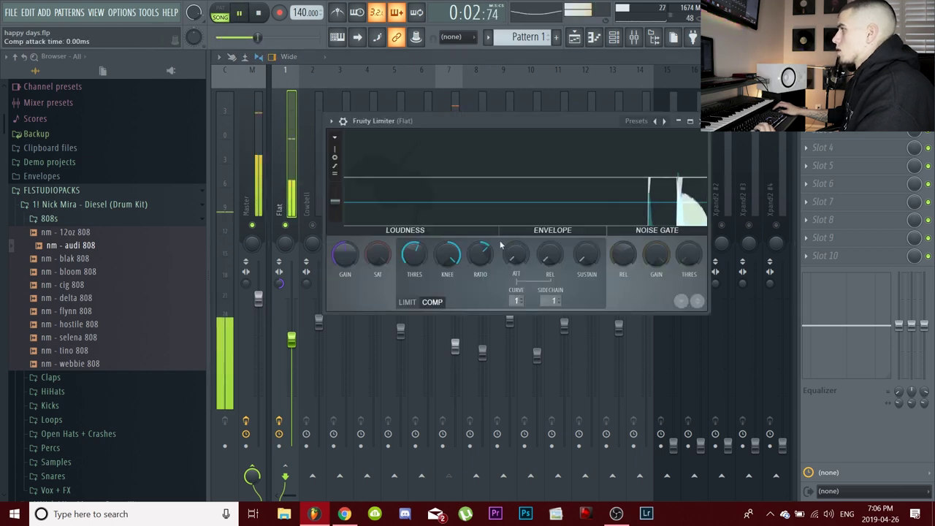
key(space)
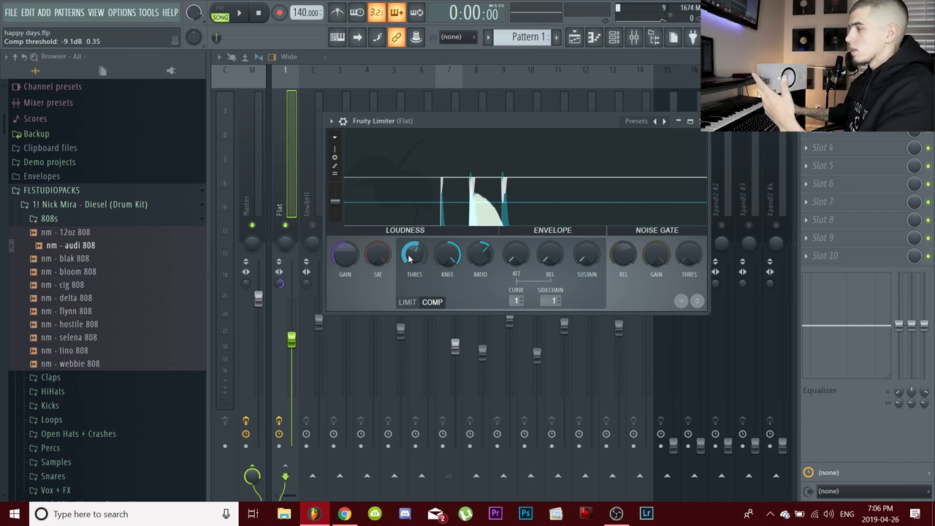
drag(409, 257, 409, 284)
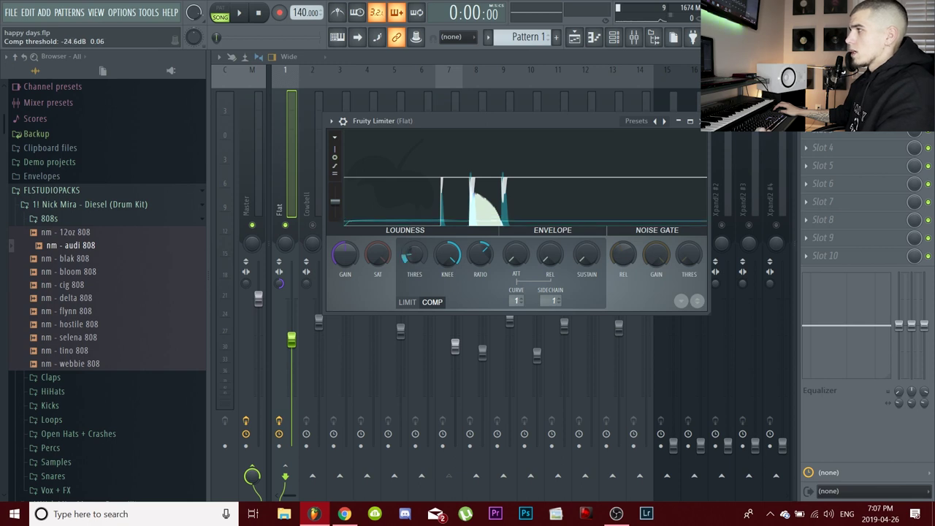
drag(413, 262, 413, 241)
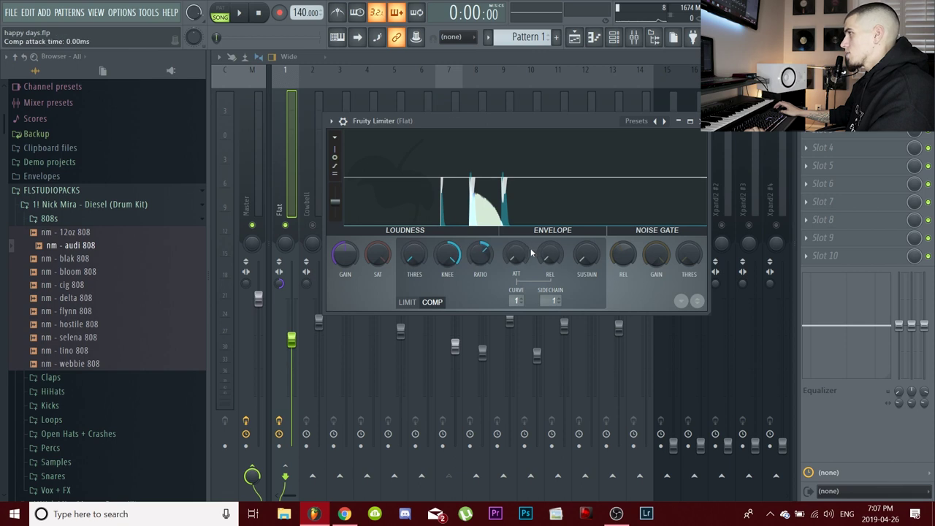
key(space)
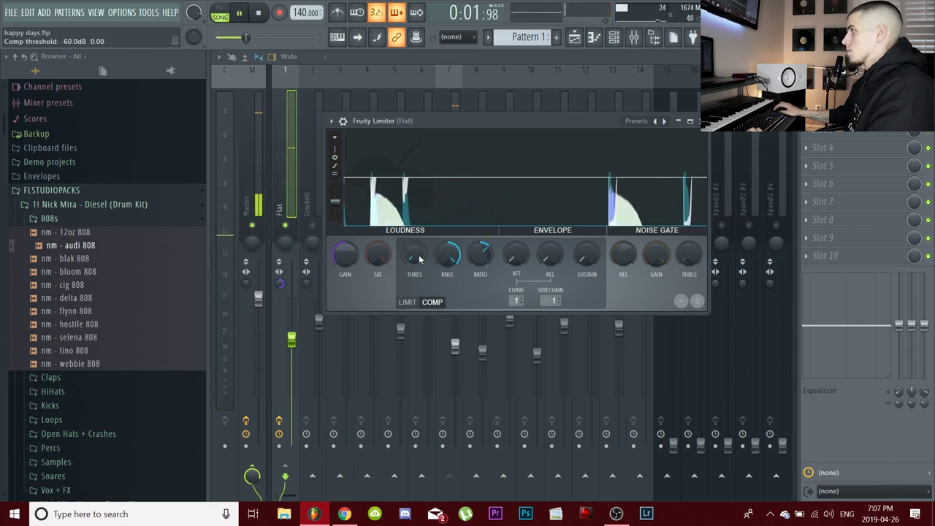
- Settle the threshold near -22.3 dB while listening, stop playback and unsolo Sweet Chin Music
drag(417, 263, 417, 219)
key(space)
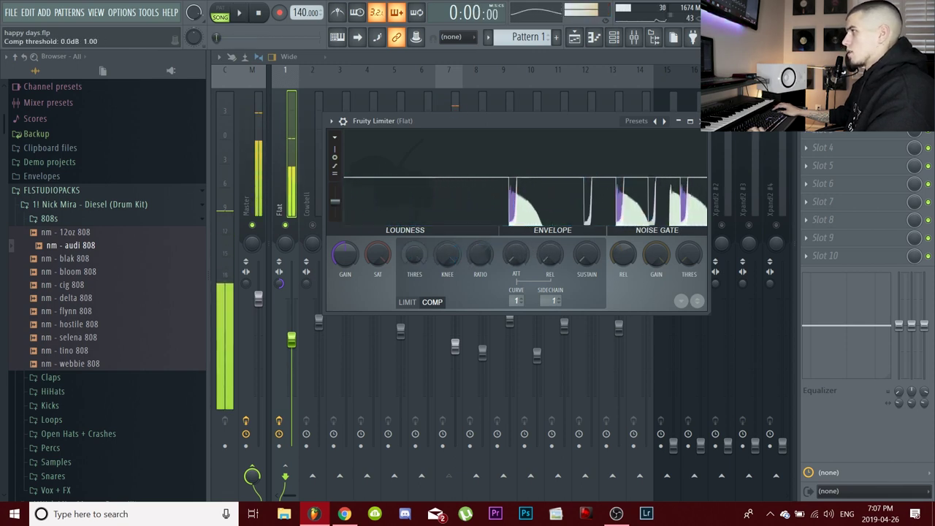
key(space)
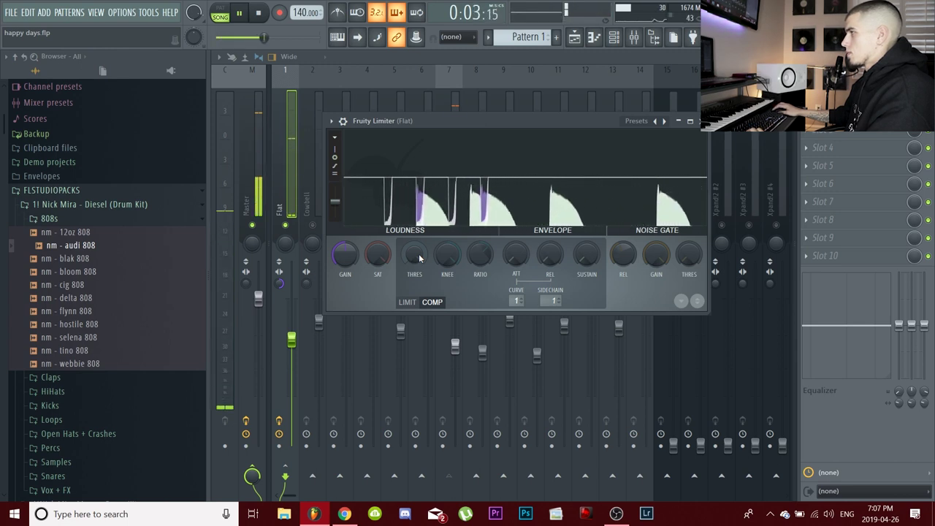
drag(419, 258, 419, 293)
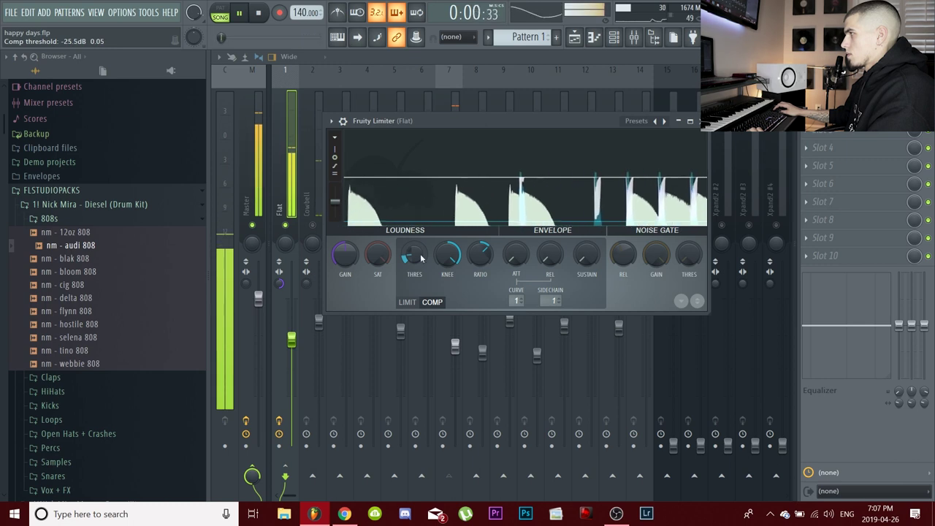
key(Escape)
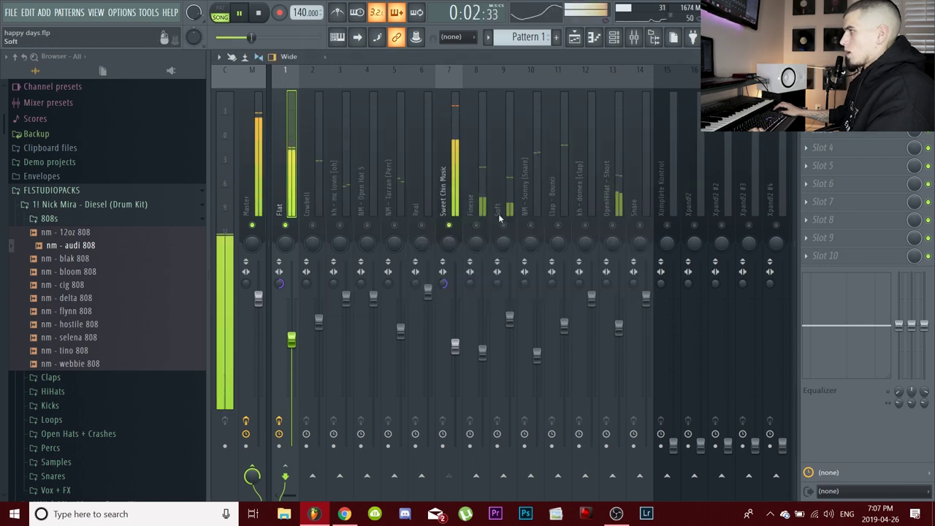
key(space)
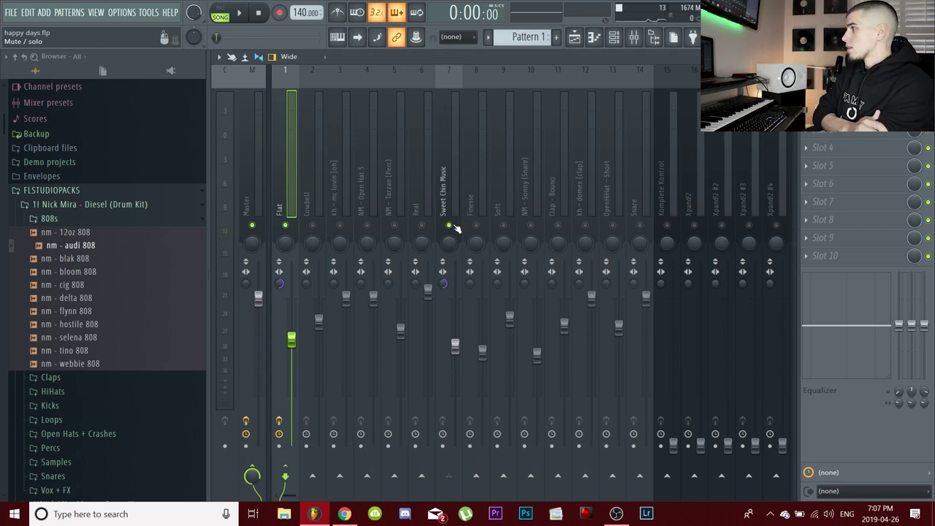
right_click(450, 226)
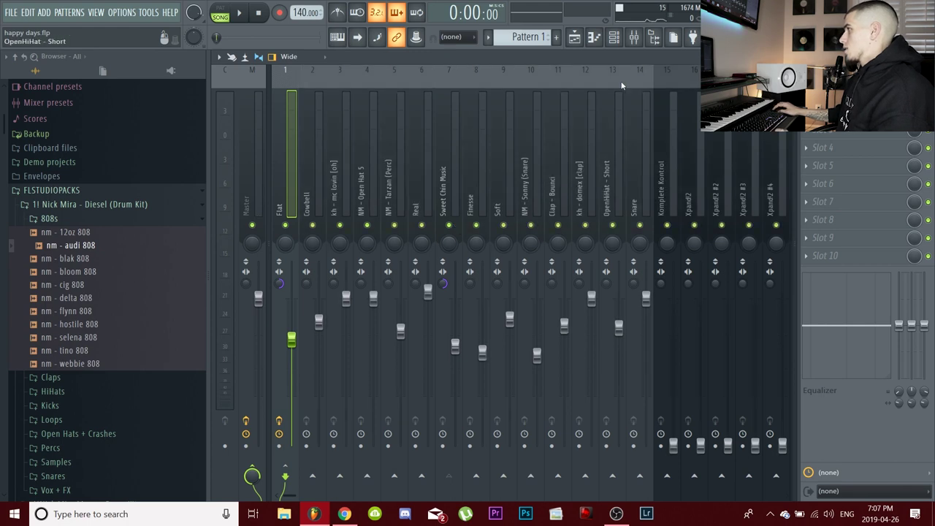
- Play the full beat from the Playlist and bring the mixer back up
click(574, 36)
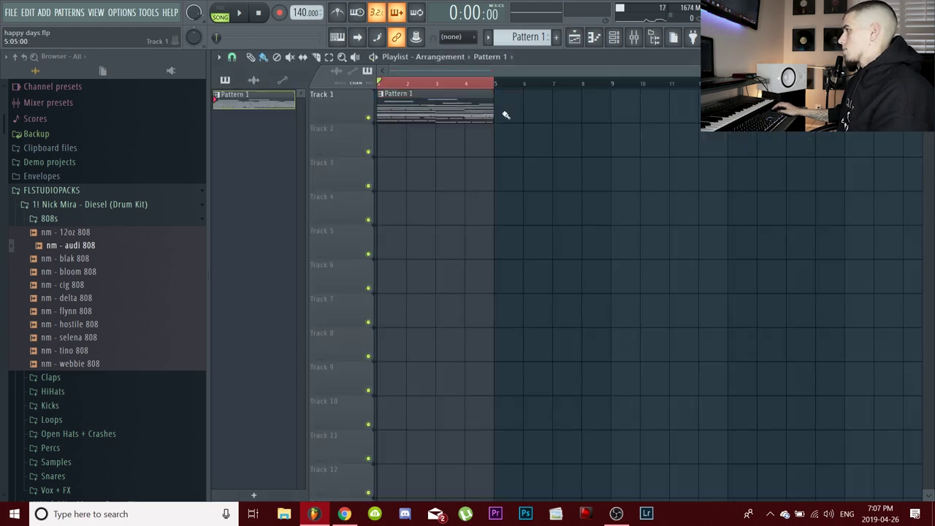
key(space)
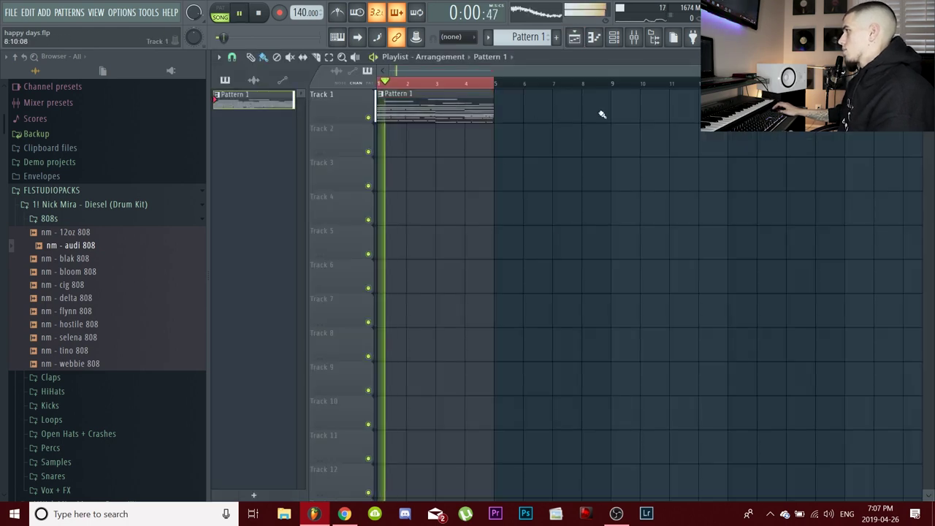
click(633, 37)
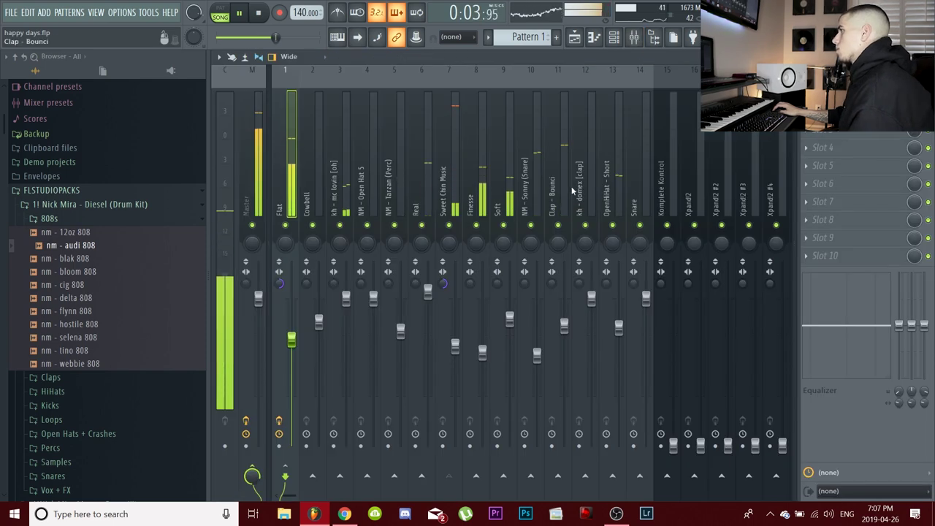
scroll(585, 175, right, 5)
- Check the Omnisphere, Kontakt 5 and Xpand2 inserts, unsolo Xpand2 #5, then close the mixer and stop
click(692, 170)
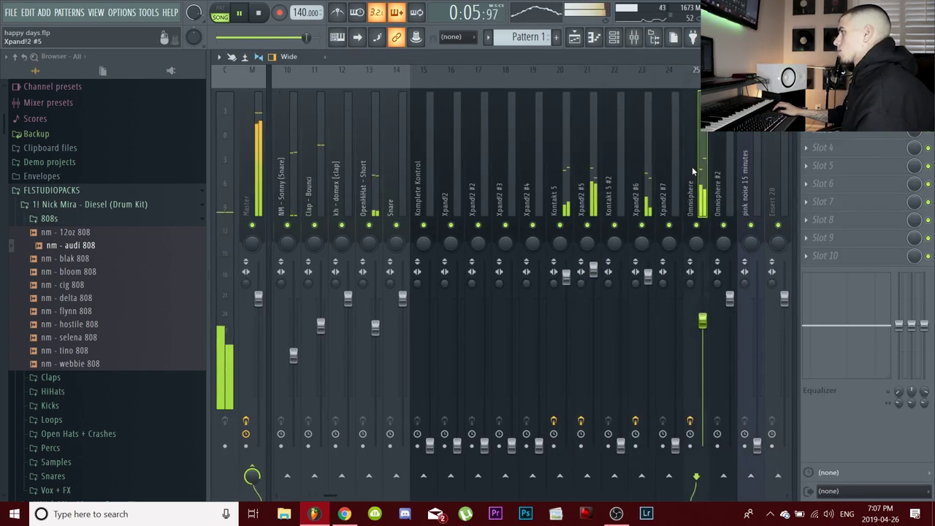
click(562, 179)
click(644, 179)
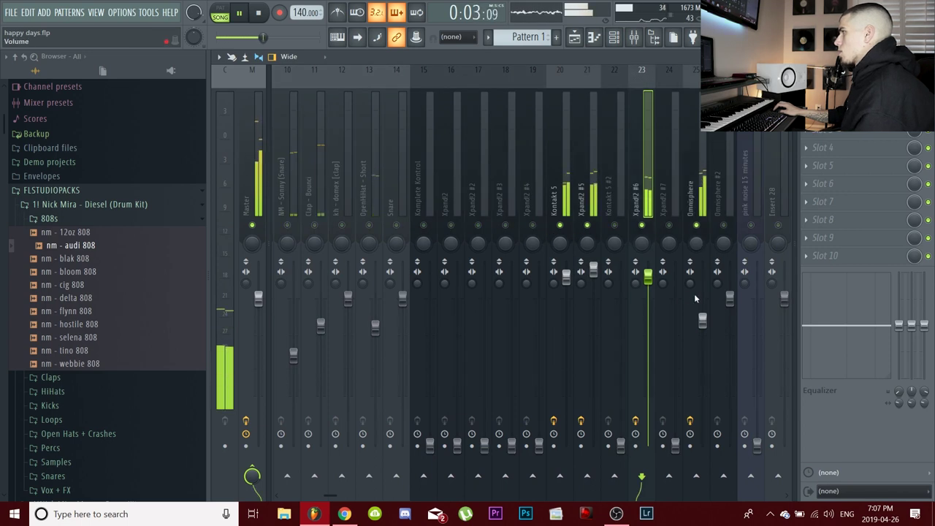
click(560, 225)
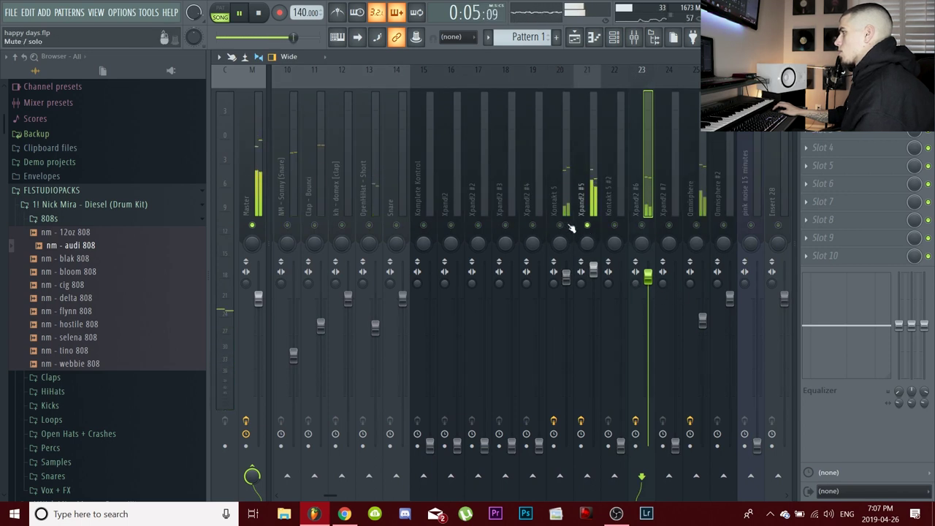
right_click(586, 225)
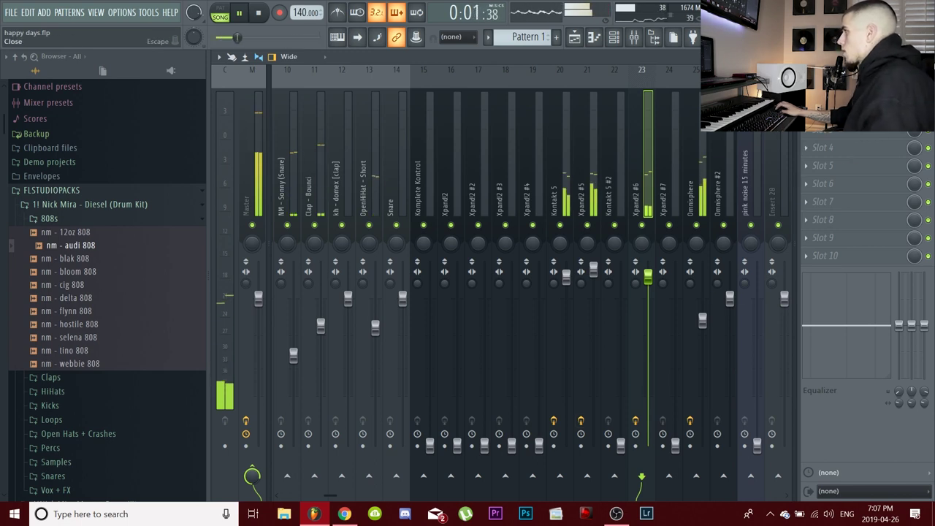
key(Escape)
key(space)
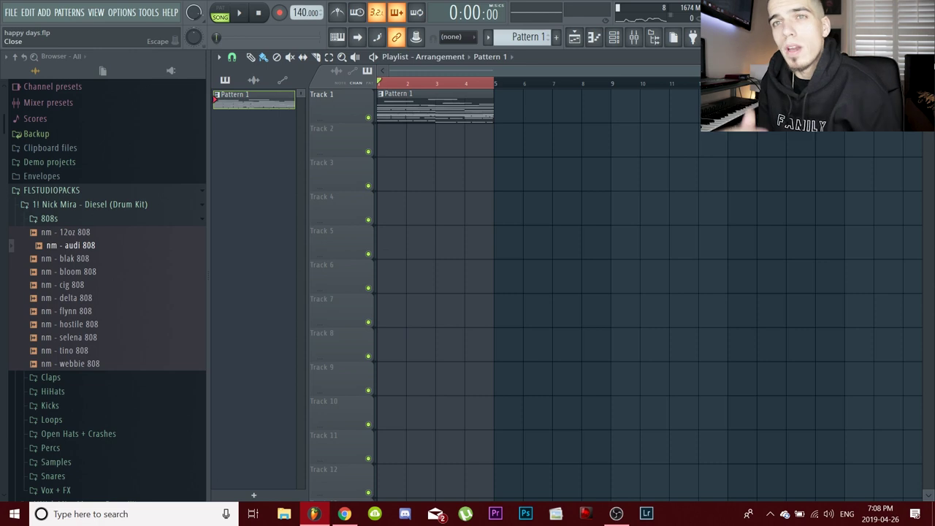